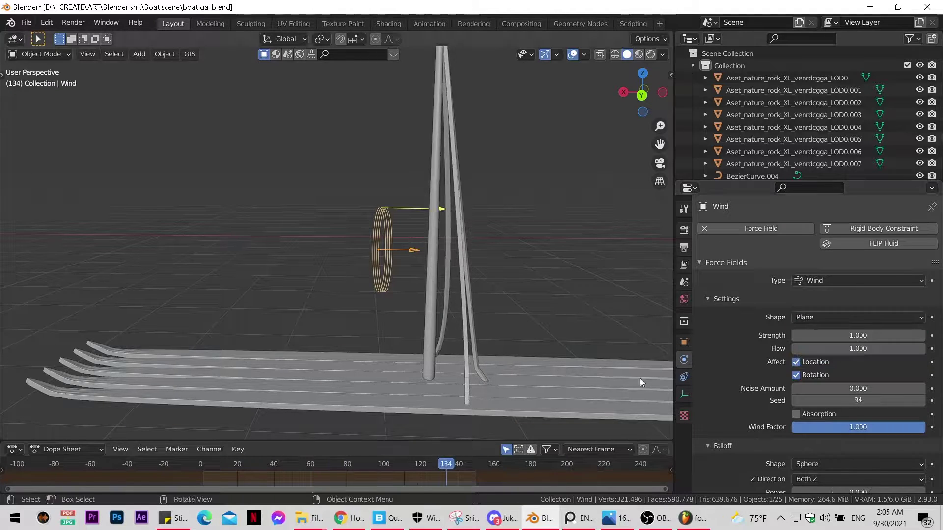
Step: Try the Drag and then the Fluid Flow force field types
{"action": "left_click", "coordinate": [834, 281]}
{"action": "left_click", "coordinate": [835, 464]}
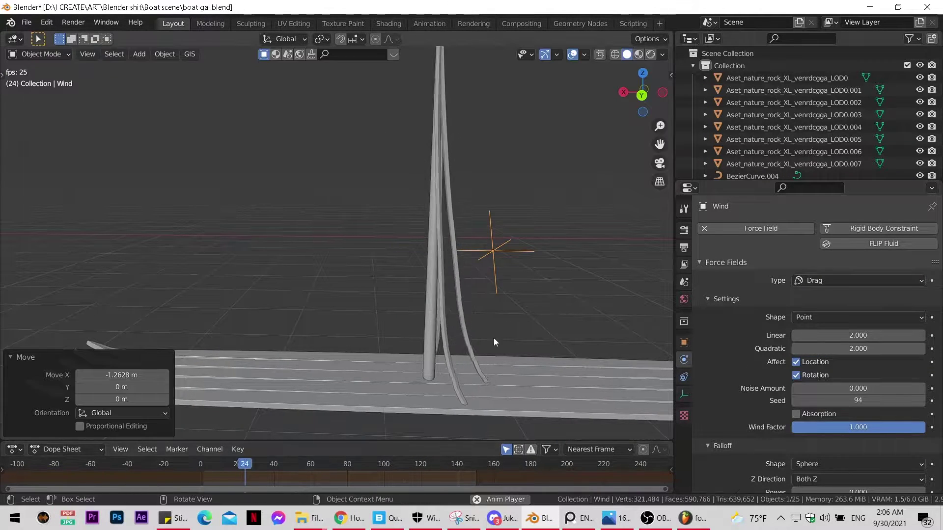
{"action": "left_click", "coordinate": [860, 280]}
{"action": "left_click", "coordinate": [835, 491]}
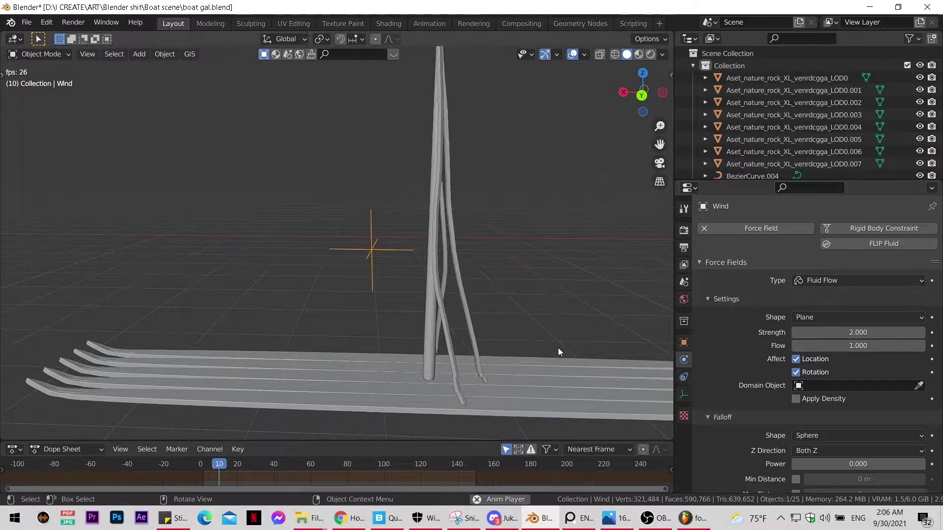
{"action": "key", "text": "Escape"}
Step: Switch the field to Vortex, rewind to frame 0, and move the field along X
{"action": "left_click", "coordinate": [860, 281]}
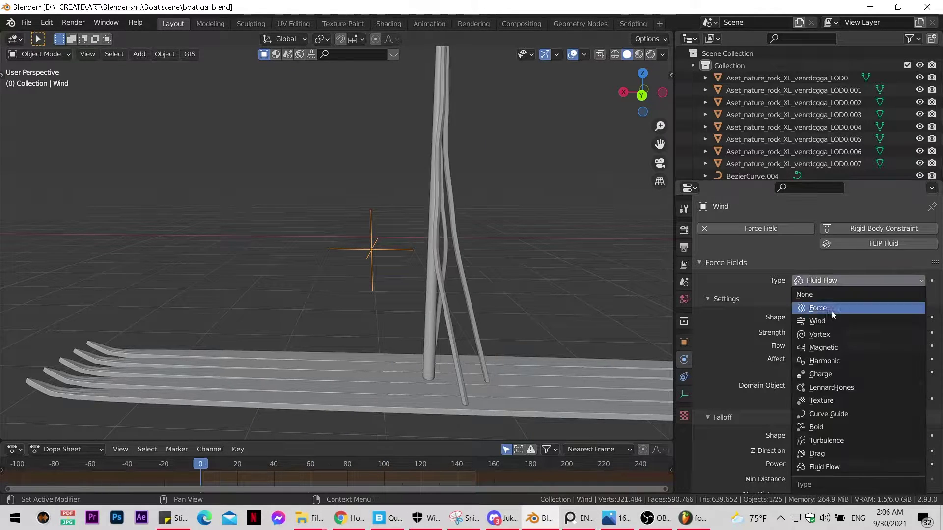
{"action": "left_click", "coordinate": [827, 345]}
{"action": "left_click", "coordinate": [238, 465]}
{"action": "left_click_drag", "start_coordinate": [238, 465], "coordinate": [200, 465]}
{"action": "key", "text": "r"}
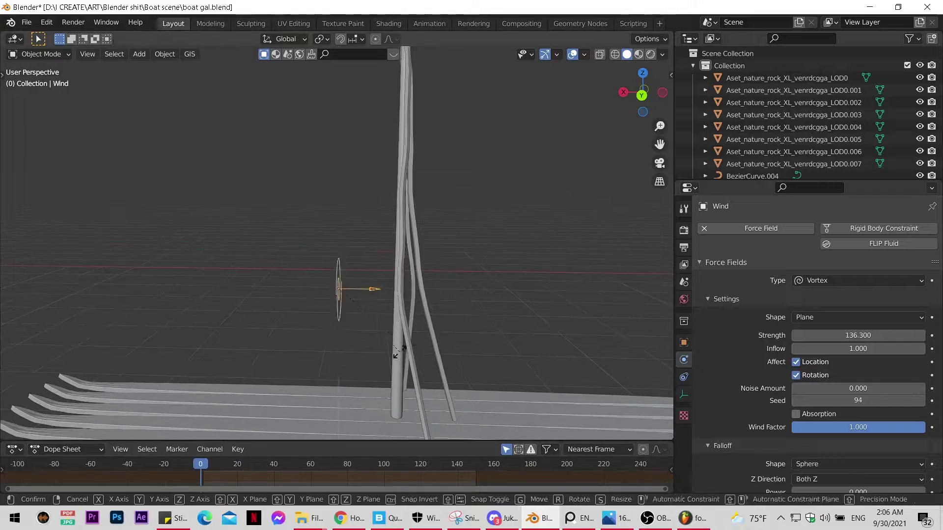
{"action": "key", "text": "g"}
{"action": "key", "text": "x"}
{"action": "key", "text": "Return"}
Step: Set the Vortex field's strength to 1
{"action": "middle_click_drag", "start_coordinate": [465, 287], "coordinate": [852, 335]}
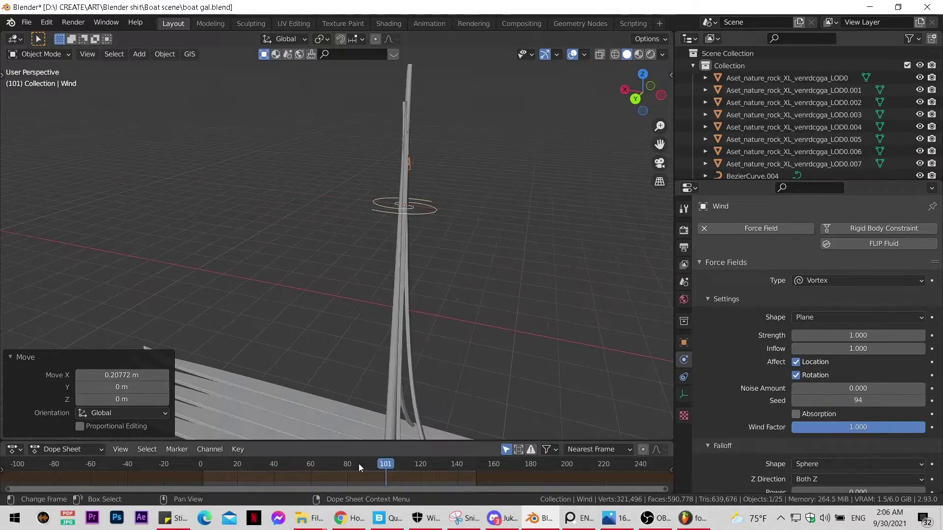
{"action": "key", "text": "Escape"}
{"action": "double_click", "coordinate": [849, 335]}
{"action": "type", "text": "1"}
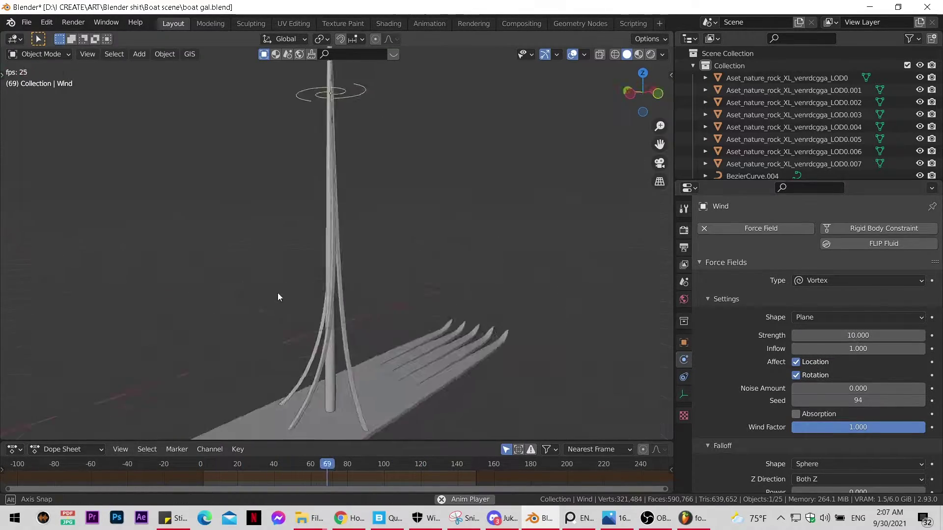
{"action": "key", "text": "Return"}
{"action": "middle_click_drag", "start_coordinate": [365, 387], "coordinate": [454, 335]}
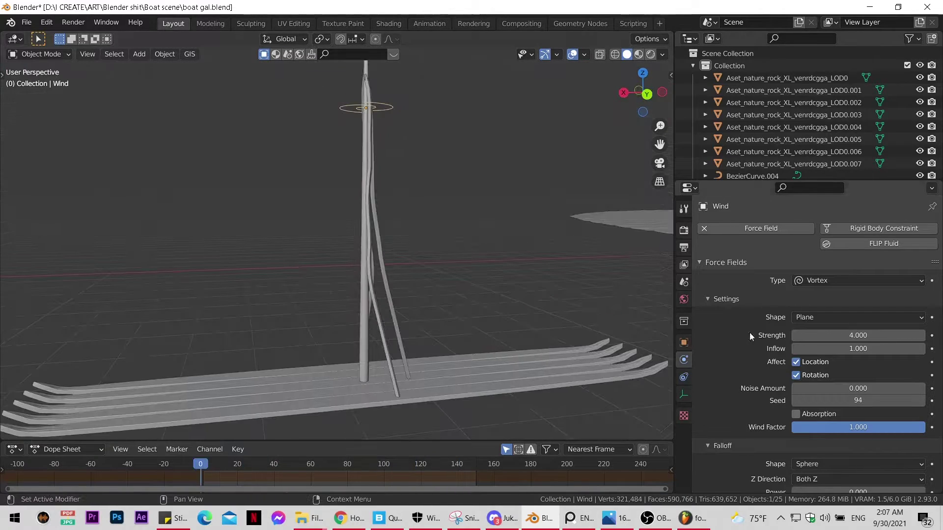
Step: Switch the force field back to Wind with a higher strength and play the animation
{"action": "left_click", "coordinate": [858, 281]}
{"action": "left_click", "coordinate": [835, 322]}
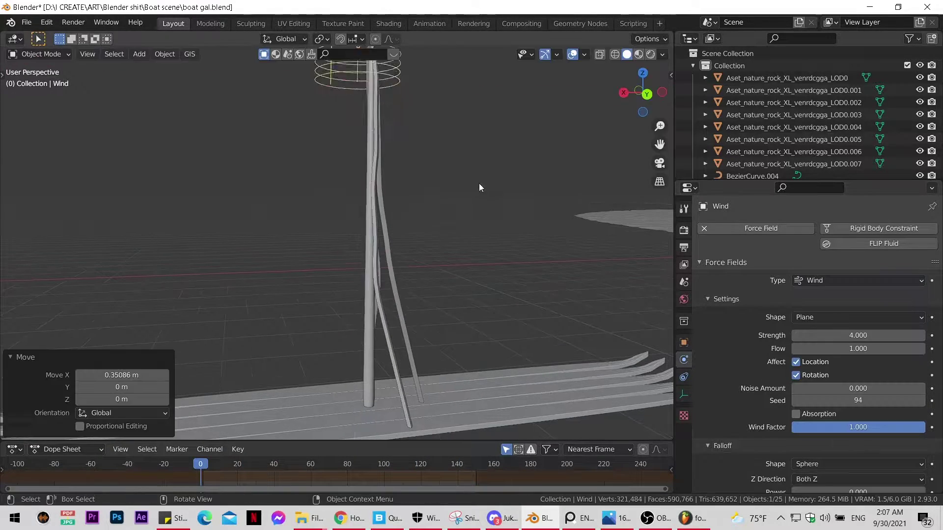
{"action": "key", "text": "BackSpace"}
{"action": "key", "text": "BackSpace"}
{"action": "key", "text": "BackSpace"}
{"action": "type", "text": "50"}
{"action": "key", "text": "Return"}
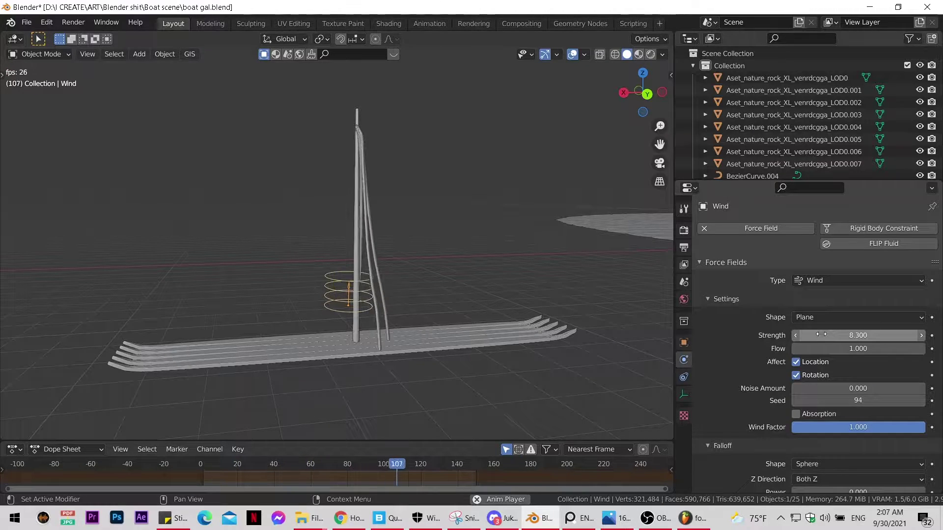
Step: Change the Wind strength while watching the strands react during playback
{"action": "mouse_move", "coordinate": [491, 354]}
{"action": "middle_mouse_down"}
{"action": "mouse_move", "coordinate": [306, 359]}
{"action": "mouse_move", "coordinate": [439, 346]}
{"action": "mouse_move", "coordinate": [399, 329]}
{"action": "middle_mouse_up"}
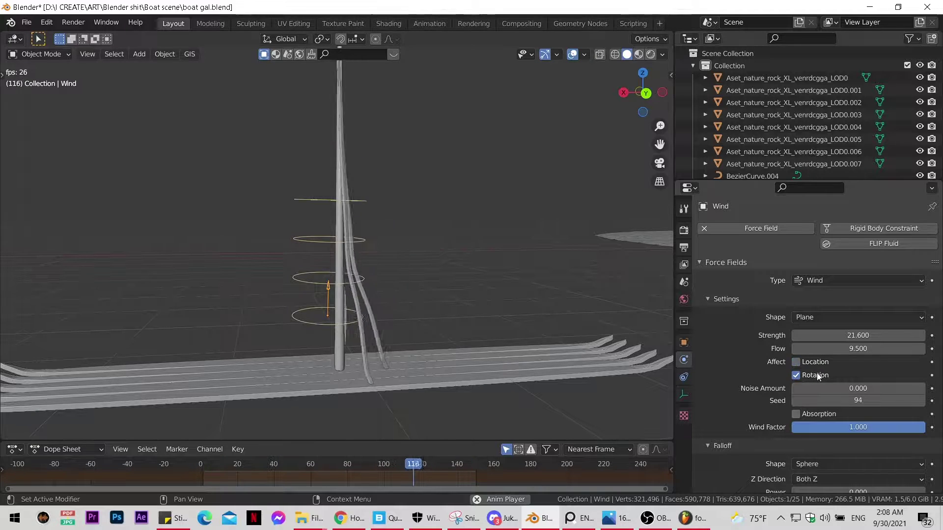
{"action": "double_click", "coordinate": [865, 335]}
{"action": "type", "text": "88.7"}
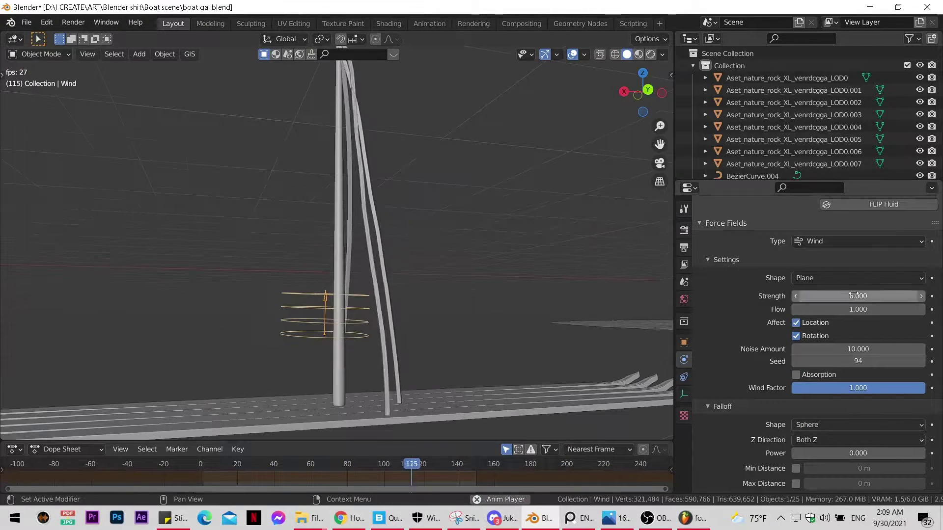
{"action": "mouse_move", "coordinate": [344, 344]}
{"action": "middle_mouse_down"}
{"action": "mouse_move", "coordinate": [332, 397]}
{"action": "mouse_move", "coordinate": [391, 395]}
{"action": "middle_mouse_up"}
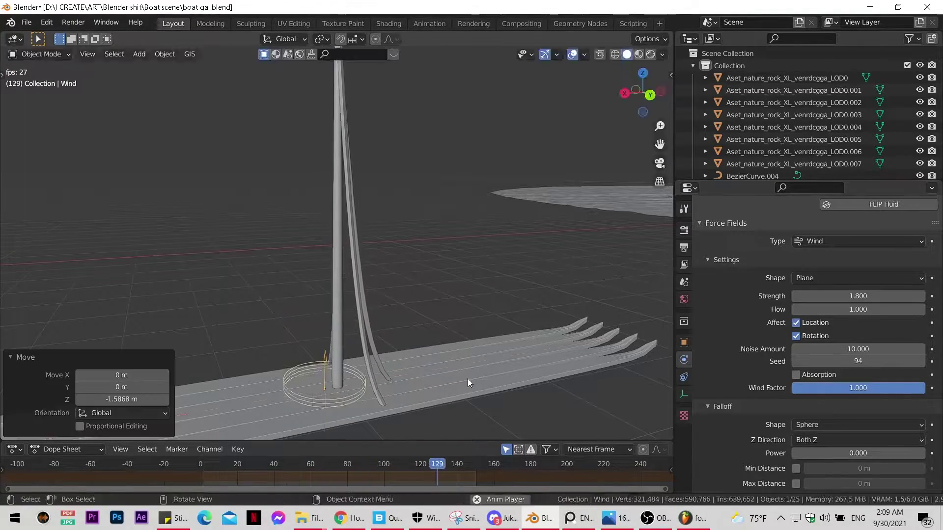
{"action": "middle_click_drag", "start_coordinate": [468, 379], "coordinate": [308, 368]}
Step: Check the mast and strands object, then replay the animation from the start
{"action": "key", "text": "space"}
{"action": "scroll", "coordinate": [810, 344], "scroll_direction": "up", "scroll_amount": 2}
{"action": "mouse_move", "coordinate": [442, 324]}
{"action": "middle_mouse_down"}
{"action": "mouse_move", "coordinate": [461, 343]}
{"action": "mouse_move", "coordinate": [226, 279]}
{"action": "middle_mouse_up"}
{"action": "left_click", "coordinate": [226, 279]}
{"action": "left_click", "coordinate": [355, 386]}
{"action": "key", "text": "shift+Left"}
{"action": "key", "text": "space"}
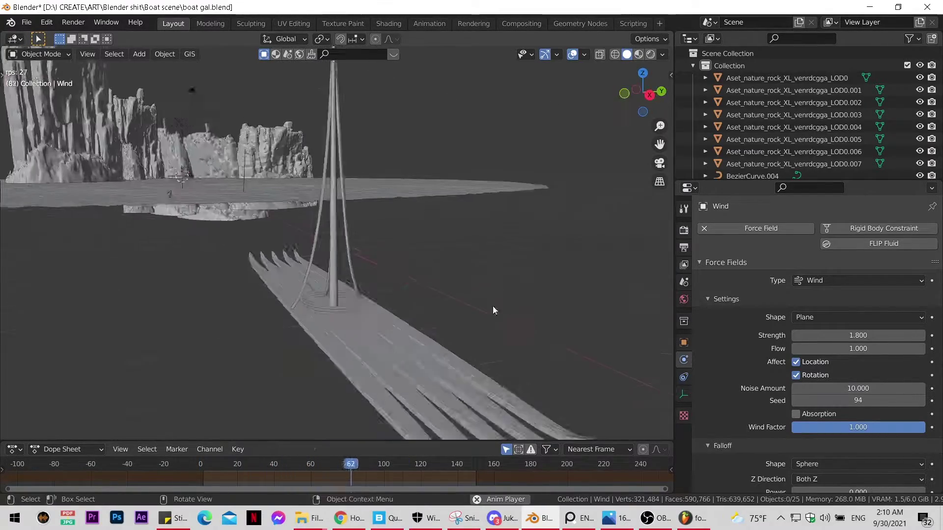
{"action": "middle_click_drag", "start_coordinate": [355, 387], "coordinate": [456, 339]}
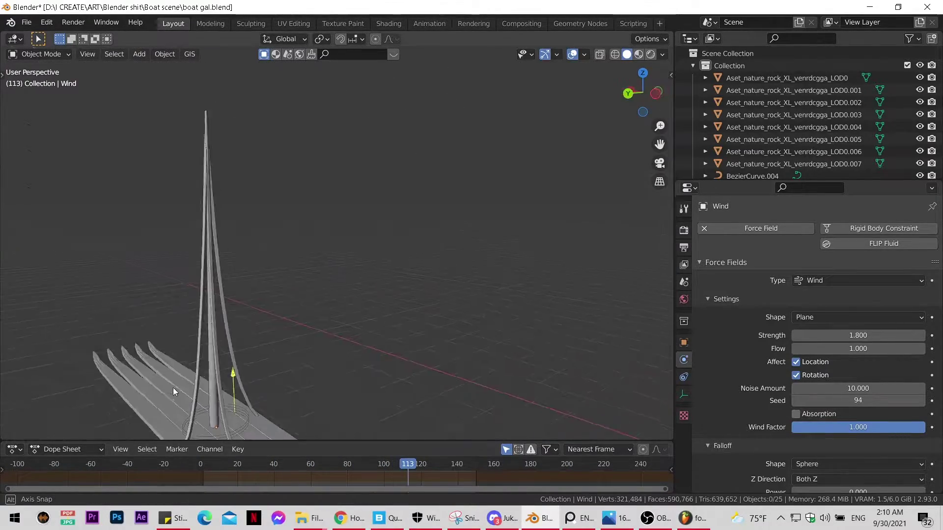
Step: Move a strand's Cloth modifier above Skin, then select the wind field
{"action": "left_click", "coordinate": [396, 344]}
{"action": "left_click", "coordinate": [684, 360]}
{"action": "left_click", "coordinate": [903, 277]}
{"action": "left_click", "coordinate": [869, 351]}
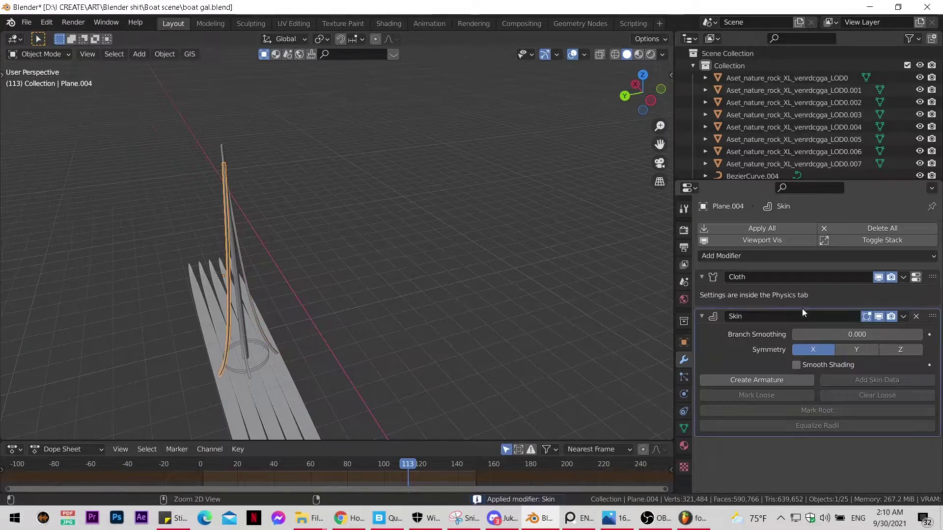
{"action": "middle_click_drag", "start_coordinate": [639, 324], "coordinate": [496, 338]}
{"action": "left_click", "coordinate": [408, 354]}
{"action": "mouse_move", "coordinate": [407, 354]}
{"action": "middle_mouse_down"}
{"action": "mouse_move", "coordinate": [485, 297]}
{"action": "mouse_move", "coordinate": [626, 274]}
{"action": "middle_mouse_up"}
Step: Add plane Plane.006 and move it along Y and up Z beside the mast
{"action": "key", "text": "shift+a"}
{"action": "left_click", "coordinate": [627, 274]}
{"action": "key", "text": "g"}
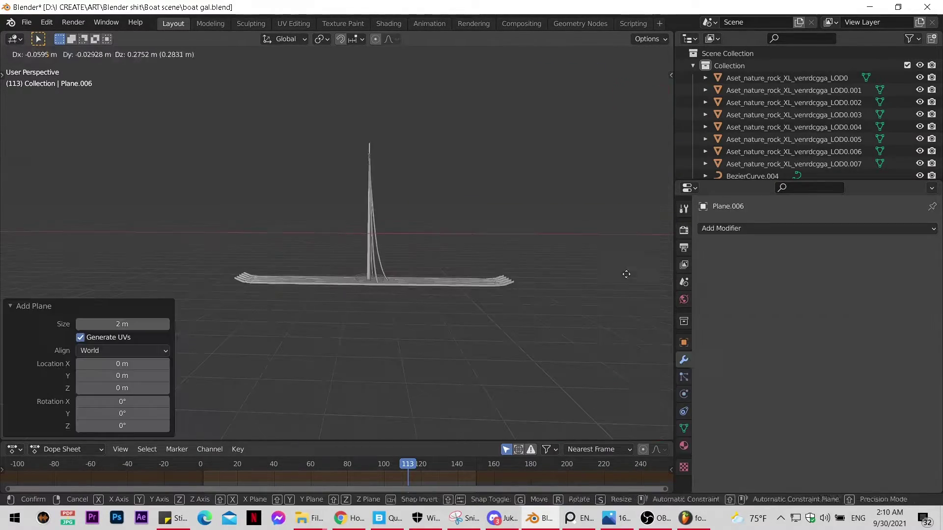
{"action": "key", "text": "y"}
{"action": "left_click", "coordinate": [358, 252]}
{"action": "key", "text": "KP_7"}
{"action": "key", "text": "KP_Decimal"}
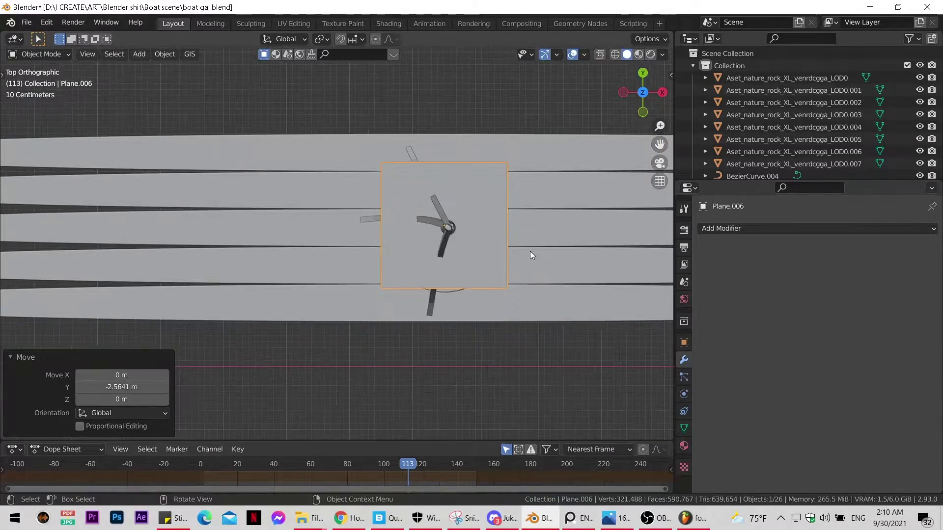
{"action": "key", "text": "g"}
{"action": "key", "text": "z"}
{"action": "left_click", "coordinate": [402, 257]}
{"action": "mouse_move", "coordinate": [403, 258]}
{"action": "middle_mouse_down"}
{"action": "mouse_move", "coordinate": [430, 183]}
{"action": "mouse_move", "coordinate": [417, 193]}
{"action": "mouse_move", "coordinate": [403, 165]}
{"action": "mouse_move", "coordinate": [519, 175]}
{"action": "mouse_move", "coordinate": [380, 171]}
{"action": "mouse_move", "coordinate": [344, 197]}
{"action": "middle_mouse_up"}
Step: Shrink the plane in Edit Mode and pull a corner vertex along X and Y toward the mast
{"action": "key", "text": "Tab"}
{"action": "key", "text": "s"}
{"action": "left_click", "coordinate": [404, 169]}
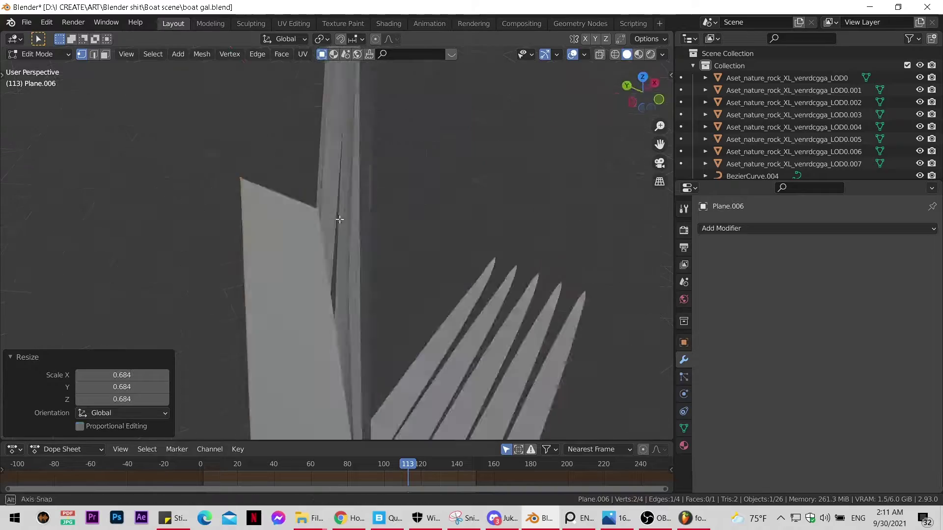
{"action": "left_click", "coordinate": [387, 206]}
{"action": "key", "text": "g"}
{"action": "key", "text": "x"}
{"action": "left_click", "coordinate": [490, 215]}
{"action": "key", "text": "g"}
{"action": "key", "text": "y"}
{"action": "middle_click_drag", "start_coordinate": [490, 215], "coordinate": [328, 262]}
{"action": "left_click", "coordinate": [393, 235]}
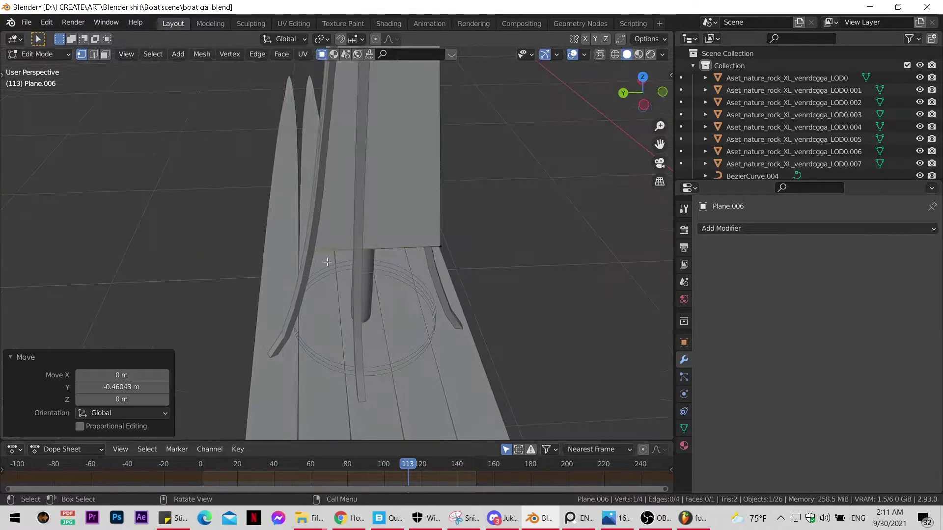
Step: Add a loop cut across the plane and slide it along X
{"action": "middle_click_drag", "start_coordinate": [395, 136], "coordinate": [400, 274]}
{"action": "left_click", "coordinate": [400, 273]}
{"action": "key", "text": "g"}
{"action": "key", "text": "x"}
{"action": "left_click", "coordinate": [333, 285]}
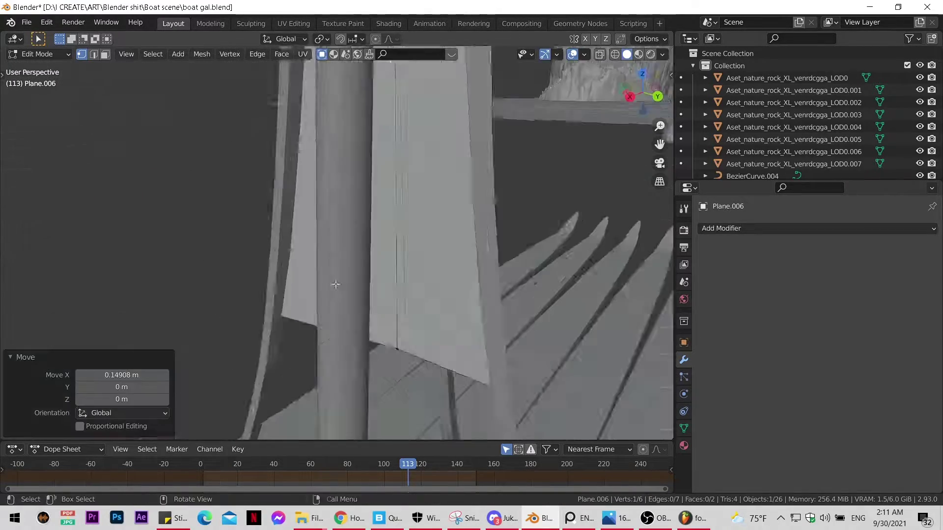
{"action": "mouse_move", "coordinate": [332, 285]}
{"action": "middle_mouse_down"}
{"action": "mouse_move", "coordinate": [174, 297]}
{"action": "mouse_move", "coordinate": [516, 312]}
{"action": "mouse_move", "coordinate": [316, 299]}
{"action": "mouse_move", "coordinate": [388, 322]}
{"action": "middle_mouse_up"}
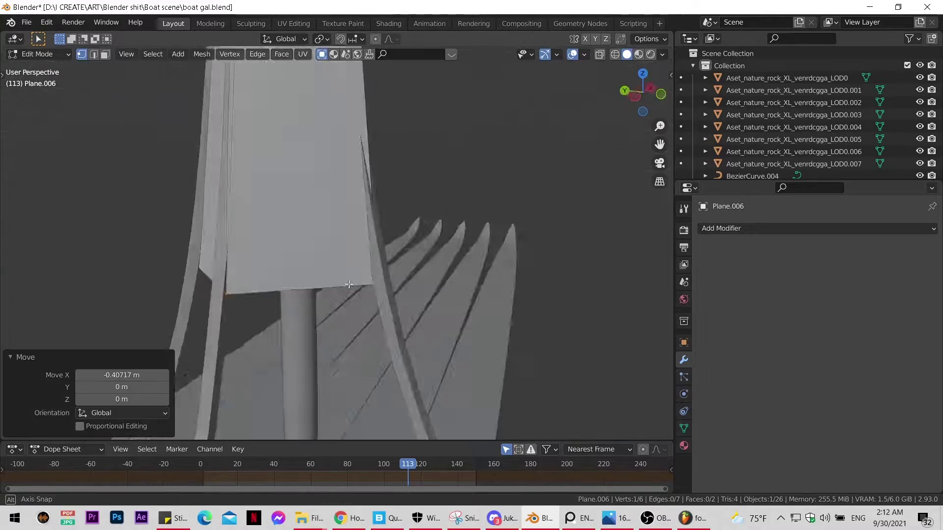
Step: Move panel vertices along Y and Z so the sheet wraps the mast
{"action": "key", "text": "g"}
{"action": "key", "text": "y"}
{"action": "left_click", "coordinate": [388, 322]}
{"action": "key", "text": "g"}
{"action": "key", "text": "y"}
{"action": "left_click", "coordinate": [420, 265]}
{"action": "mouse_move", "coordinate": [467, 239]}
{"action": "middle_mouse_down"}
{"action": "mouse_move", "coordinate": [421, 265]}
{"action": "mouse_move", "coordinate": [538, 293]}
{"action": "mouse_move", "coordinate": [420, 219]}
{"action": "middle_mouse_up"}
{"action": "key", "text": "g"}
{"action": "key", "text": "z"}
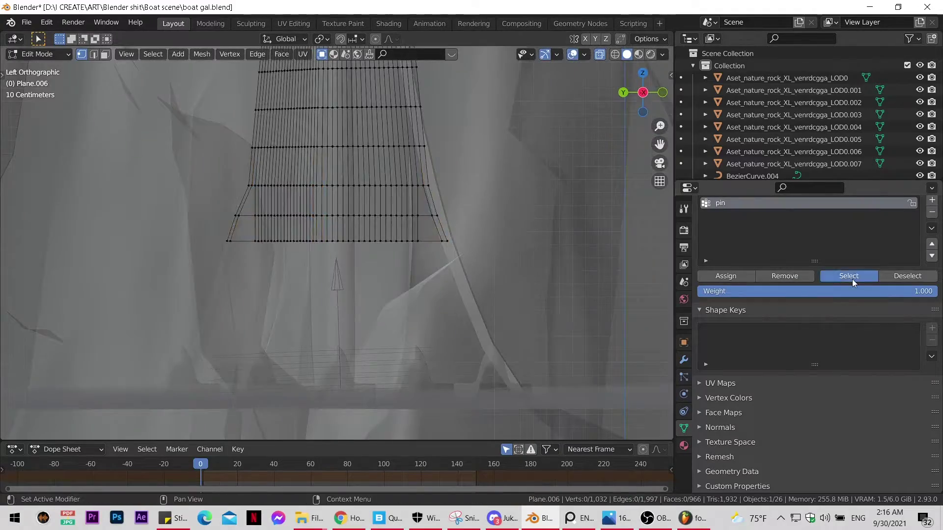
Step: Select the pin vertex group and play the cloth simulation to drape the robe
{"action": "left_click", "coordinate": [853, 281]}
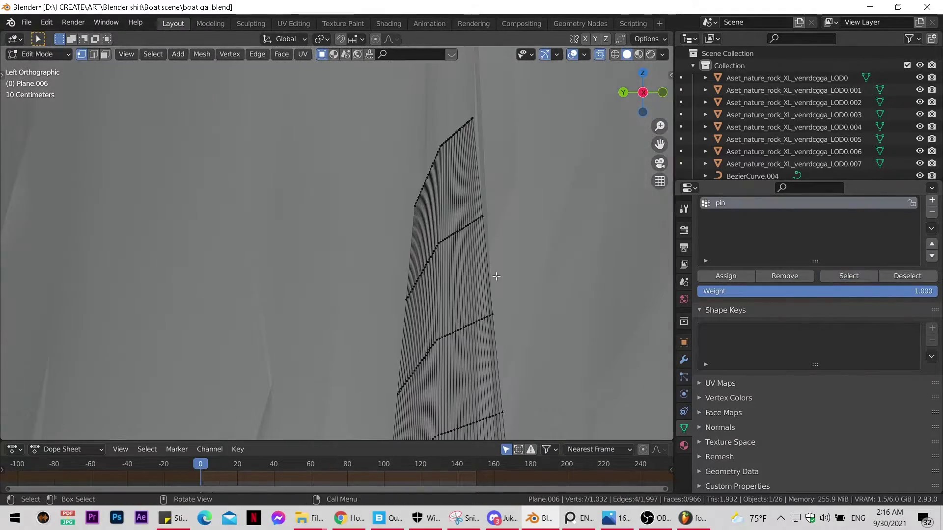
{"action": "scroll", "coordinate": [412, 267], "scroll_direction": "down", "scroll_amount": 5}
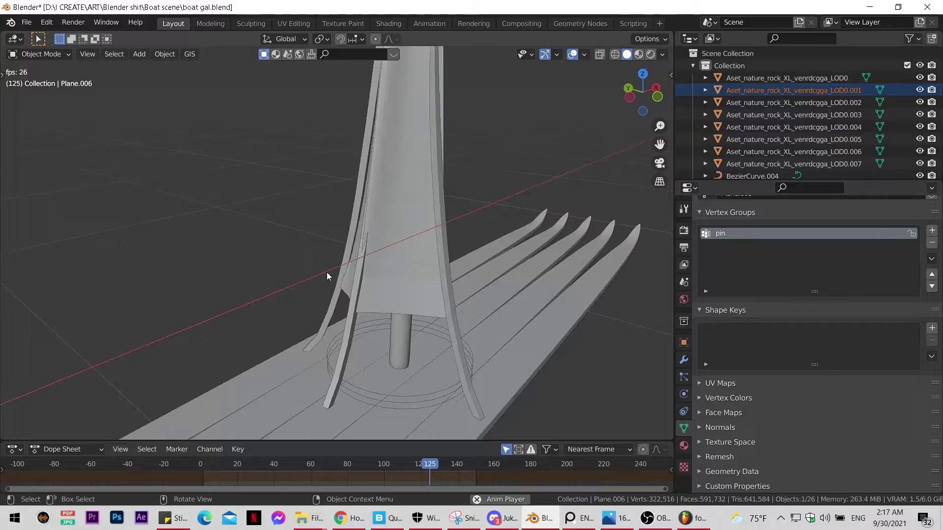
{"action": "middle_click_drag", "start_coordinate": [326, 272], "coordinate": [479, 259]}
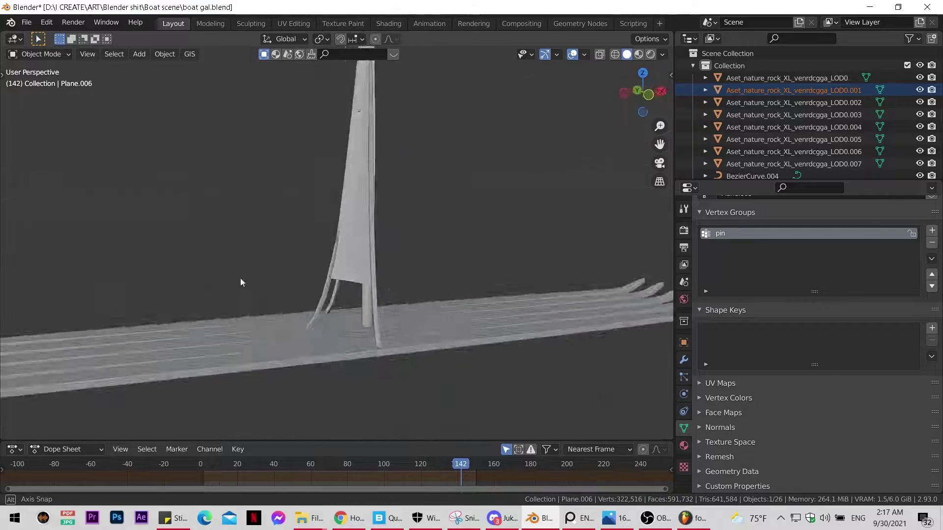
{"action": "key", "text": "space"}
{"action": "scroll", "coordinate": [480, 259], "scroll_direction": "down", "scroll_amount": 3}
{"action": "scroll", "coordinate": [411, 284], "scroll_direction": "up", "scroll_amount": 6}
{"action": "key", "text": "space"}
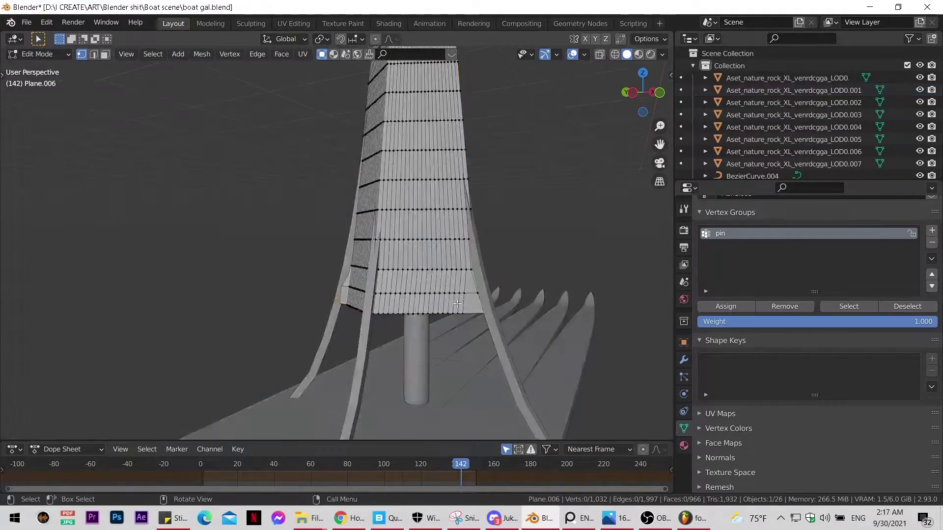
{"action": "mouse_move", "coordinate": [491, 264]}
{"action": "middle_mouse_down"}
{"action": "mouse_move", "coordinate": [339, 289]}
{"action": "mouse_move", "coordinate": [413, 252]}
{"action": "mouse_move", "coordinate": [430, 276]}
{"action": "mouse_move", "coordinate": [442, 275]}
{"action": "middle_mouse_up"}
Step: Add level-1 Subdivision, apply the Cloth modifier, and try then undo Solidify
{"action": "key", "text": "space"}
{"action": "left_click", "coordinate": [684, 360]}
{"action": "key", "text": "ctrl+1"}
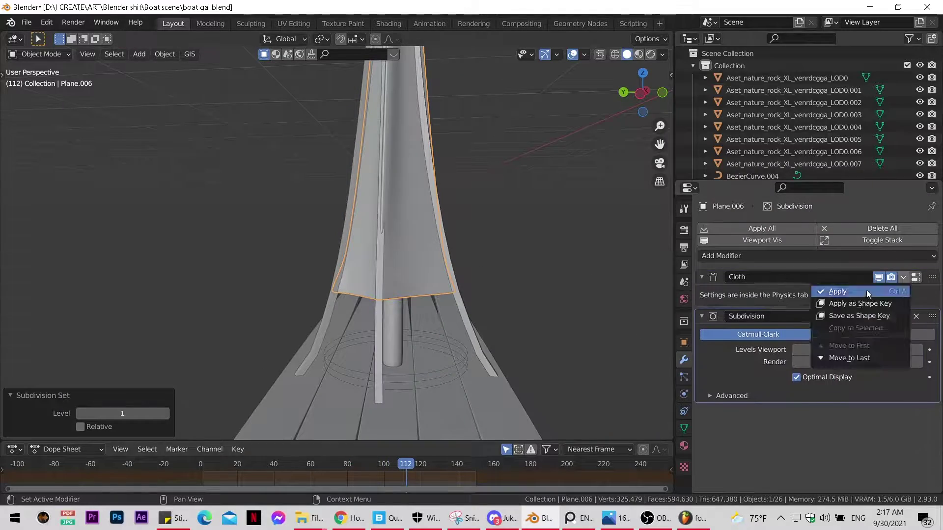
{"action": "left_click", "coordinate": [837, 292]}
{"action": "left_click", "coordinate": [762, 256]}
{"action": "left_click", "coordinate": [680, 438]}
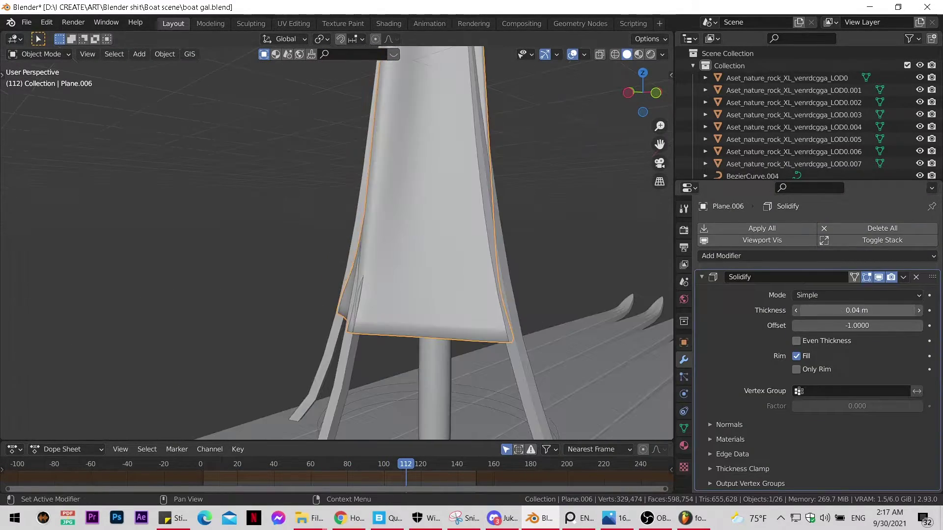
{"action": "key", "text": "ctrl+a"}
Step: Duplicate the robe, delete the copy, and undo back to the Cloth-only stack
{"action": "key", "text": "shift+d"}
{"action": "key", "text": "Escape"}
{"action": "mouse_move", "coordinate": [499, 305]}
{"action": "middle_mouse_down"}
{"action": "mouse_move", "coordinate": [585, 278]}
{"action": "mouse_move", "coordinate": [430, 285]}
{"action": "mouse_move", "coordinate": [505, 294]}
{"action": "mouse_move", "coordinate": [554, 261]}
{"action": "mouse_move", "coordinate": [419, 278]}
{"action": "middle_mouse_up"}
{"action": "key", "text": "Delete"}
{"action": "key", "text": "ctrl+1"}
{"action": "key", "text": "ctrl+z"}
Step: Bake the draped cloth shape and delete the robe's bottom ring of vertices
{"action": "key", "text": "ctrl+a"}
{"action": "middle_click_drag", "start_coordinate": [423, 230], "coordinate": [514, 225]}
{"action": "key", "text": "Tab"}
{"action": "key", "text": "x"}
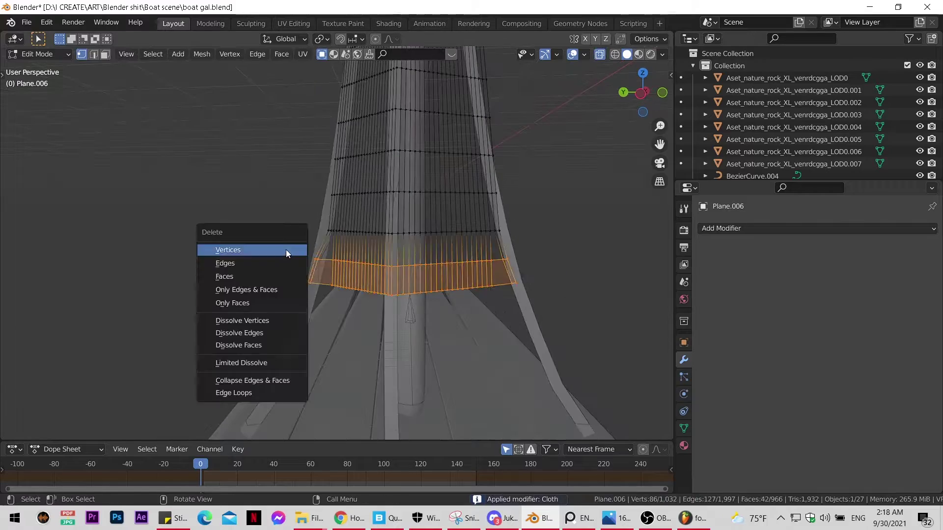
{"action": "left_click", "coordinate": [289, 248]}
{"action": "key", "text": "Tab"}
{"action": "left_click", "coordinate": [815, 228]}
{"action": "left_click", "coordinate": [643, 93]}
{"action": "key", "text": "Tab"}
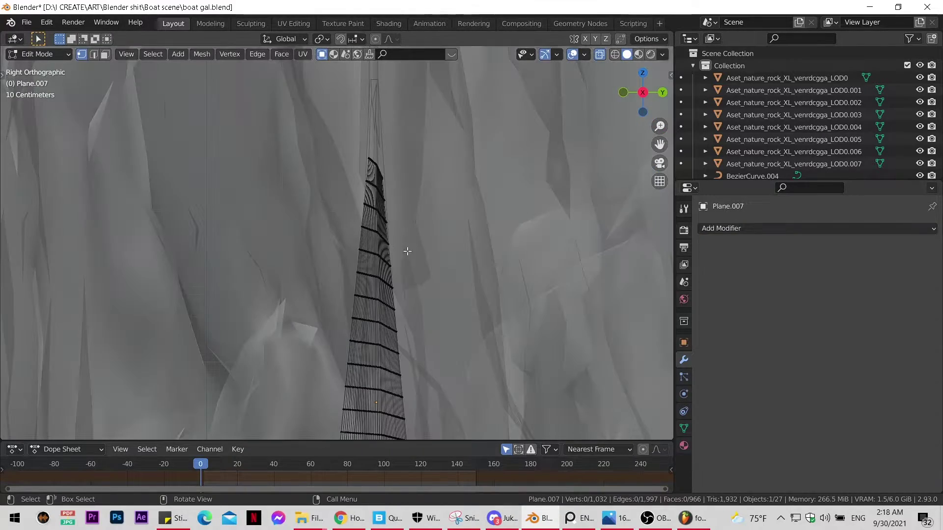
{"action": "key", "text": "Tab"}
Step: Select the tower sheet Plane.006, frame it in right side view, and enter Edit Mode
{"action": "middle_click_drag", "start_coordinate": [447, 250], "coordinate": [362, 283]}
{"action": "left_click", "coordinate": [362, 283]}
{"action": "key", "text": "KP_Decimal"}
{"action": "key", "text": "KP_3"}
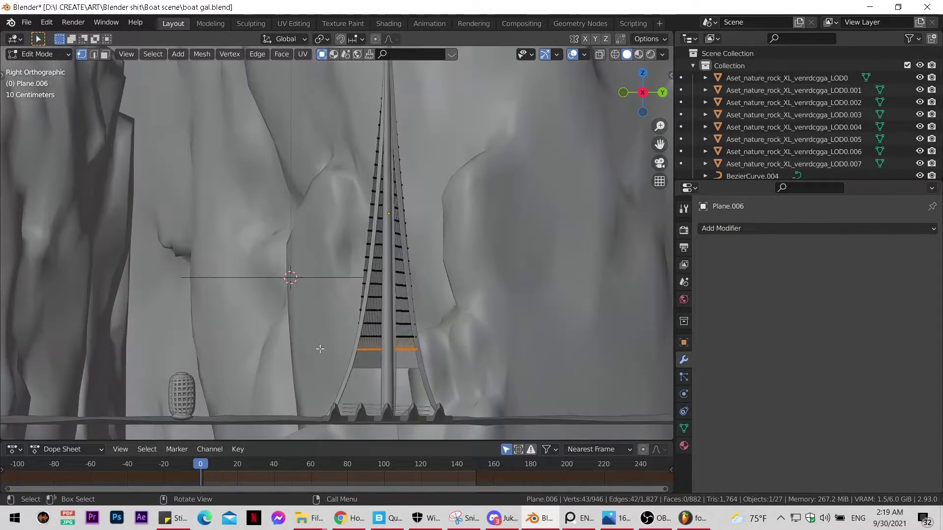
{"action": "key", "text": "Tab"}
{"action": "middle_click_drag", "start_coordinate": [319, 263], "coordinate": [442, 235]}
Step: Give the lower tower panel a Wireframe modifier with offset 0.5
{"action": "left_click", "coordinate": [815, 229]}
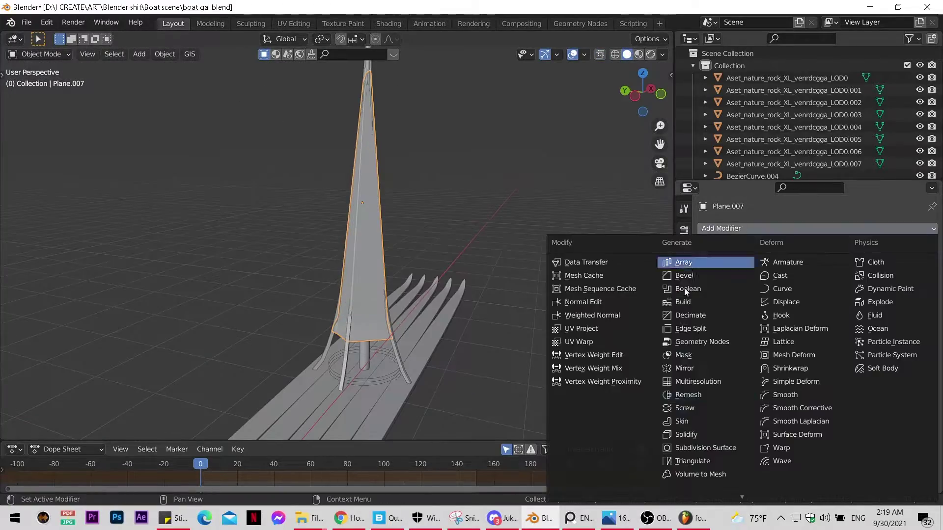
{"action": "left_click", "coordinate": [683, 491]}
{"action": "scroll", "coordinate": [442, 234], "scroll_direction": "up", "scroll_amount": 5}
{"action": "left_click_drag", "start_coordinate": [827, 311], "coordinate": [857, 310]}
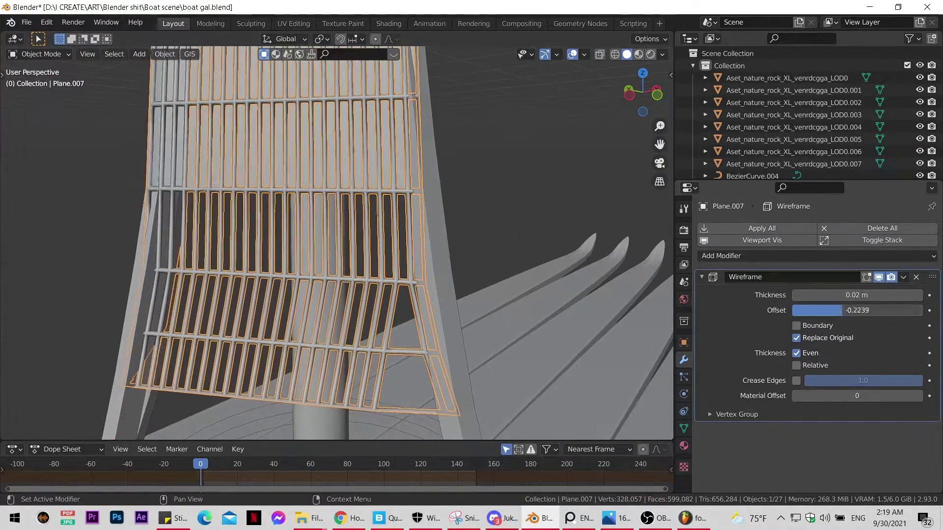
{"action": "mouse_move", "coordinate": [485, 219]}
{"action": "middle_mouse_down"}
{"action": "mouse_move", "coordinate": [626, 296]}
{"action": "mouse_move", "coordinate": [369, 296]}
{"action": "middle_mouse_up"}
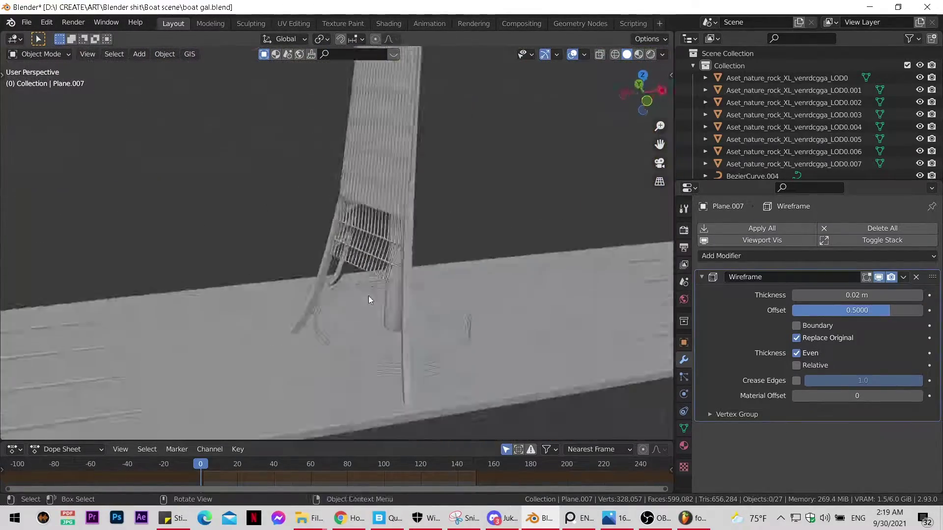
Step: Try a Subdivision modifier on the panel, then undo it
{"action": "left_click", "coordinate": [766, 256]}
{"action": "left_click", "coordinate": [705, 475]}
{"action": "key", "text": "ctrl+z"}
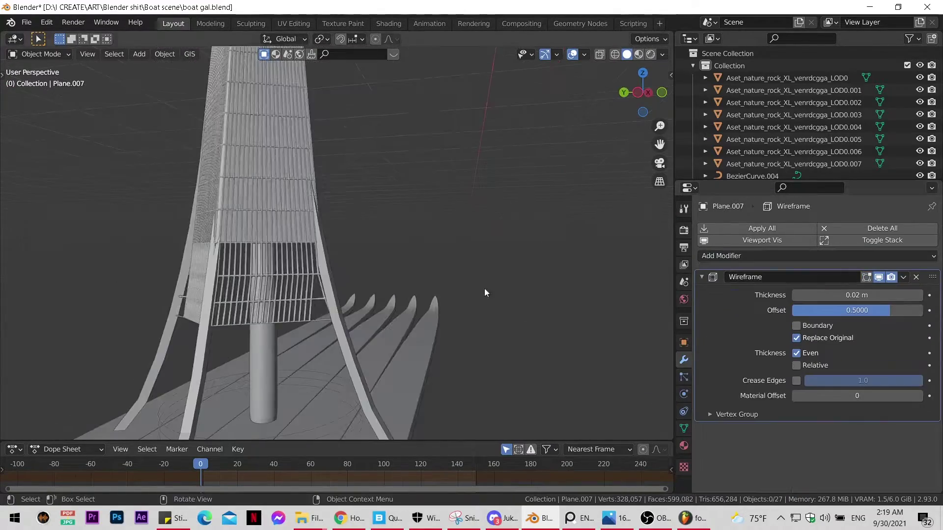
{"action": "scroll", "coordinate": [483, 273], "scroll_direction": "down", "scroll_amount": 3}
{"action": "middle_click_drag", "start_coordinate": [482, 257], "coordinate": [336, 312]}
{"action": "scroll", "coordinate": [391, 285], "scroll_direction": "up", "scroll_amount": 2}
Step: Select the tall tower sheet Plane.006's connected mesh in Edit Mode
{"action": "scroll", "coordinate": [390, 285], "scroll_direction": "up", "scroll_amount": 3}
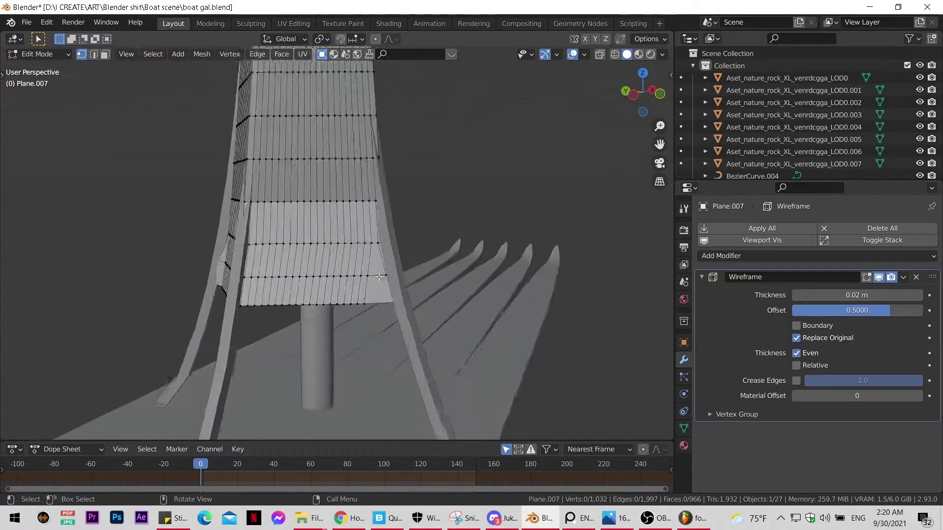
{"action": "key", "text": "Tab"}
{"action": "key", "text": "l"}
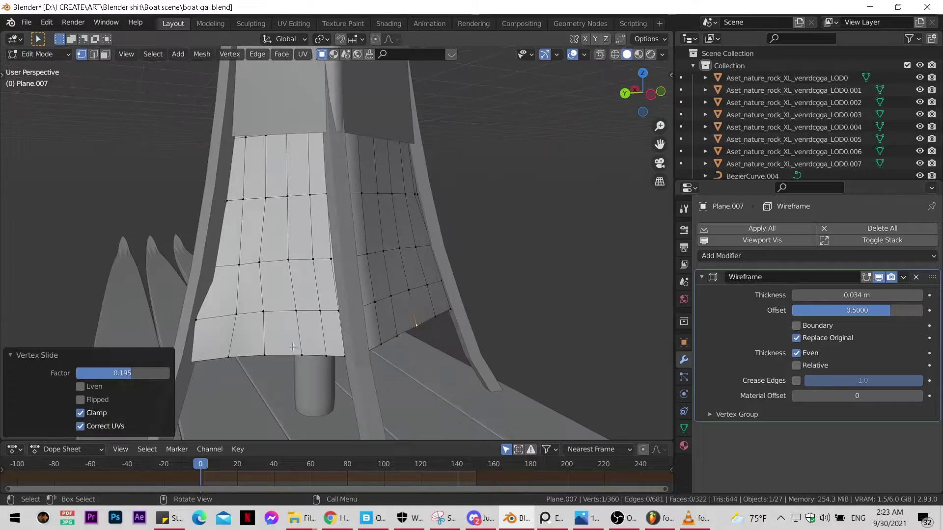
{"action": "scroll", "coordinate": [314, 293], "scroll_direction": "down", "scroll_amount": 3}
{"action": "left_click", "coordinate": [284, 298]}
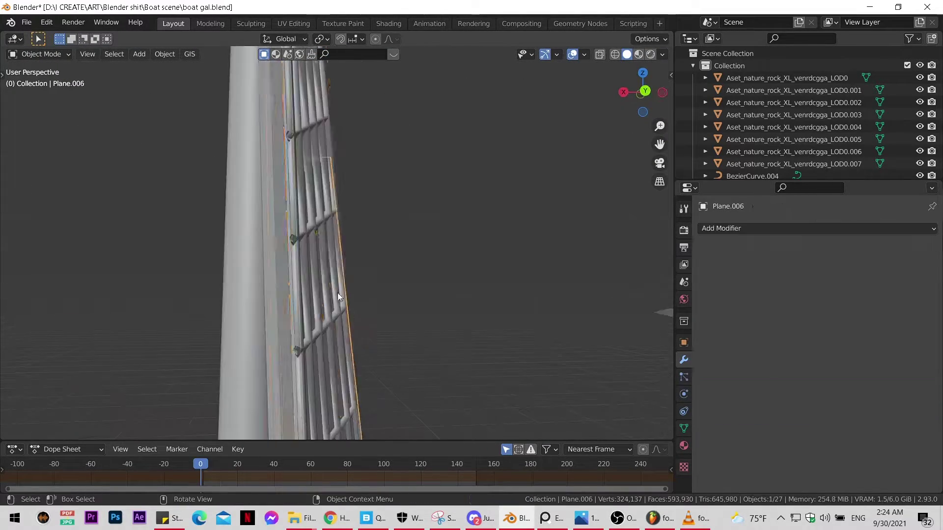
{"action": "mouse_move", "coordinate": [337, 292]}
{"action": "middle_mouse_down"}
{"action": "mouse_move", "coordinate": [375, 320]}
{"action": "mouse_move", "coordinate": [345, 363]}
{"action": "mouse_move", "coordinate": [353, 373]}
{"action": "middle_mouse_up"}
Step: Add a Solidify modifier to Plane.006, 0.02 m thick with -1 offset
{"action": "left_click", "coordinate": [815, 228]}
{"action": "left_click", "coordinate": [683, 441]}
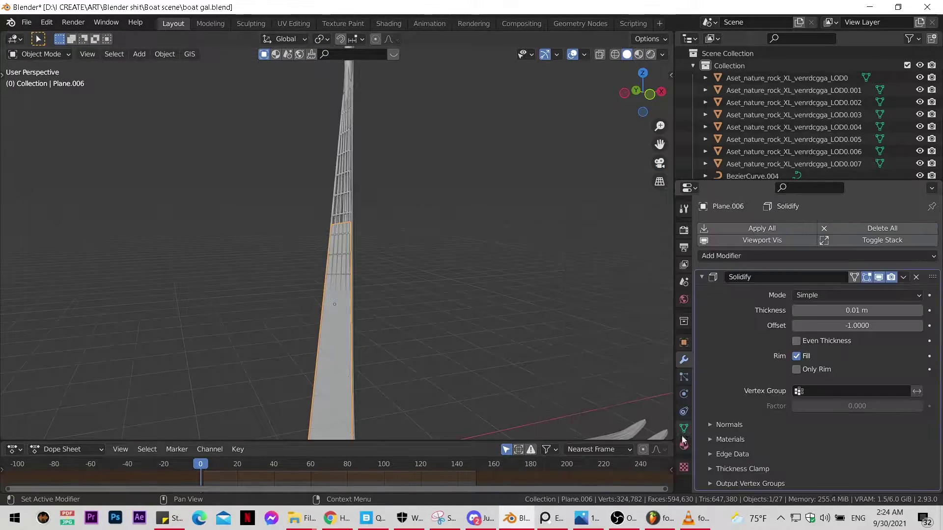
{"action": "scroll", "coordinate": [320, 344], "scroll_direction": "down", "scroll_amount": 5}
{"action": "middle_click_drag", "start_coordinate": [320, 344], "coordinate": [289, 346]}
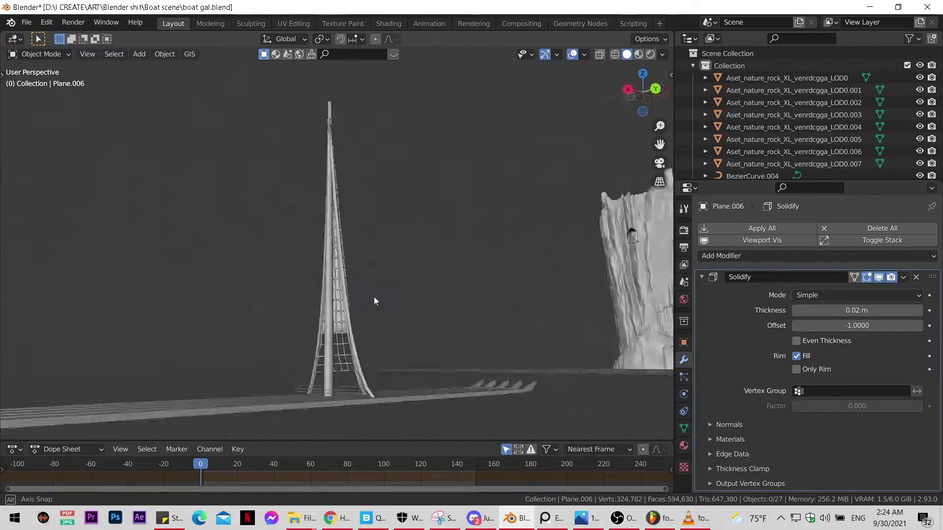
{"action": "scroll", "coordinate": [562, 337], "scroll_direction": "down", "scroll_amount": 3}
Step: Return to Object Mode, orbit out to the whole mast and fins, and deselect everything
{"action": "key", "text": "Tab"}
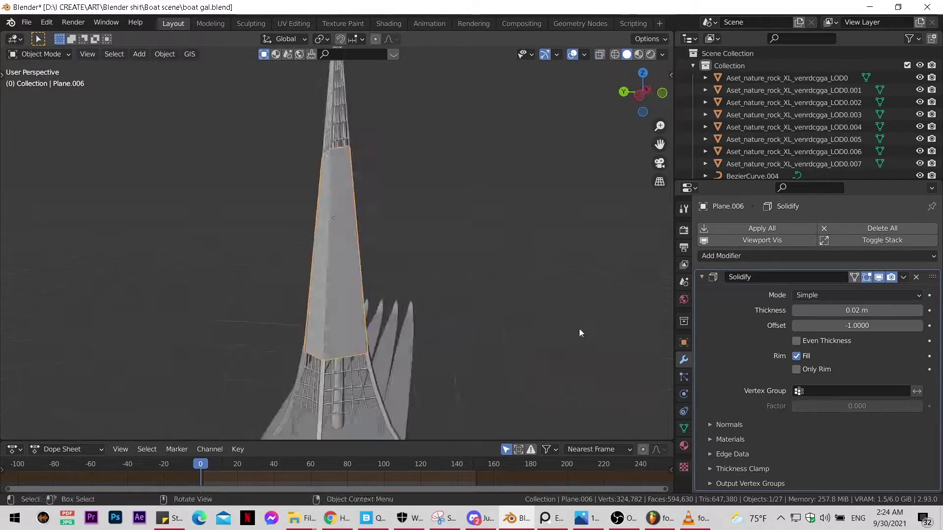
{"action": "scroll", "coordinate": [370, 340], "scroll_direction": "down", "scroll_amount": 5}
{"action": "mouse_move", "coordinate": [352, 305]}
{"action": "middle_mouse_down"}
{"action": "mouse_move", "coordinate": [429, 343]}
{"action": "mouse_move", "coordinate": [245, 344]}
{"action": "mouse_move", "coordinate": [430, 382]}
{"action": "mouse_move", "coordinate": [453, 329]}
{"action": "mouse_move", "coordinate": [373, 343]}
{"action": "mouse_move", "coordinate": [551, 317]}
{"action": "middle_mouse_up"}
{"action": "left_click", "coordinate": [327, 368]}
{"action": "scroll", "coordinate": [429, 382], "scroll_direction": "up", "scroll_amount": 3}
Step: Look through the scene camera, cancelling and undoing an accidental plane move and rotation
{"action": "key", "text": "g"}
{"action": "key", "text": "x"}
{"action": "key", "text": "Return"}
{"action": "key", "text": "KP_0"}
{"action": "key", "text": "r"}
{"action": "key", "text": "z"}
{"action": "key", "text": "Escape"}
{"action": "key", "text": "ctrl+z"}
{"action": "key", "text": "ctrl+z"}
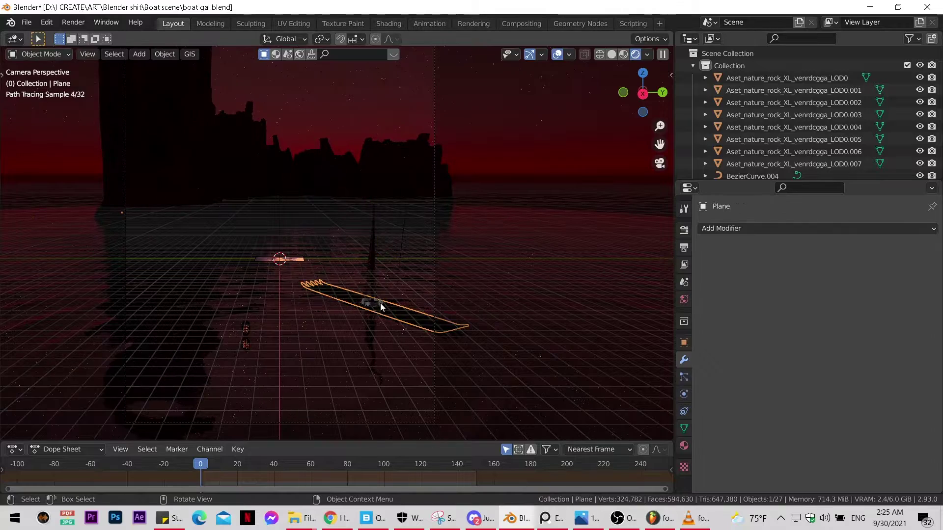
{"action": "key", "text": "ctrl+z"}
{"action": "key", "text": "ctrl+z"}
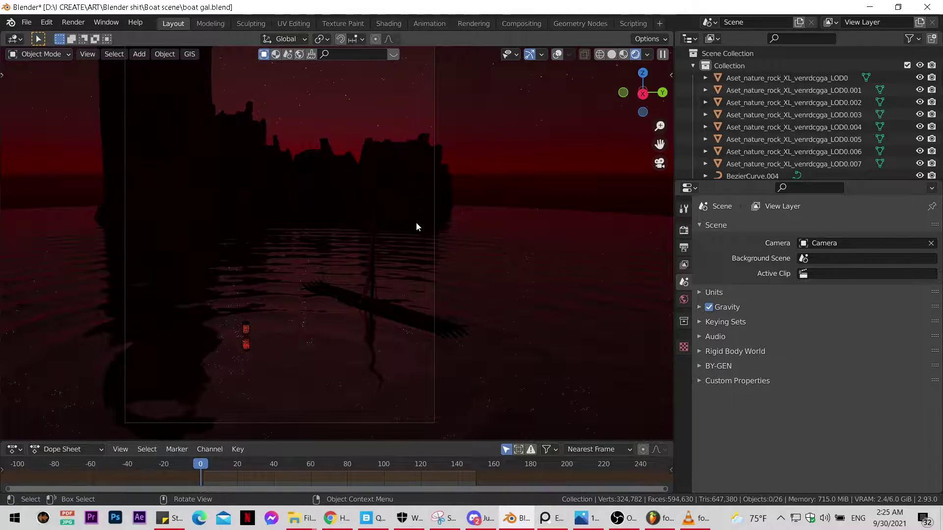
Step: Select the red lantern Cube.002 and turn off Scene World lighting in viewport shading
{"action": "left_click", "coordinate": [247, 334]}
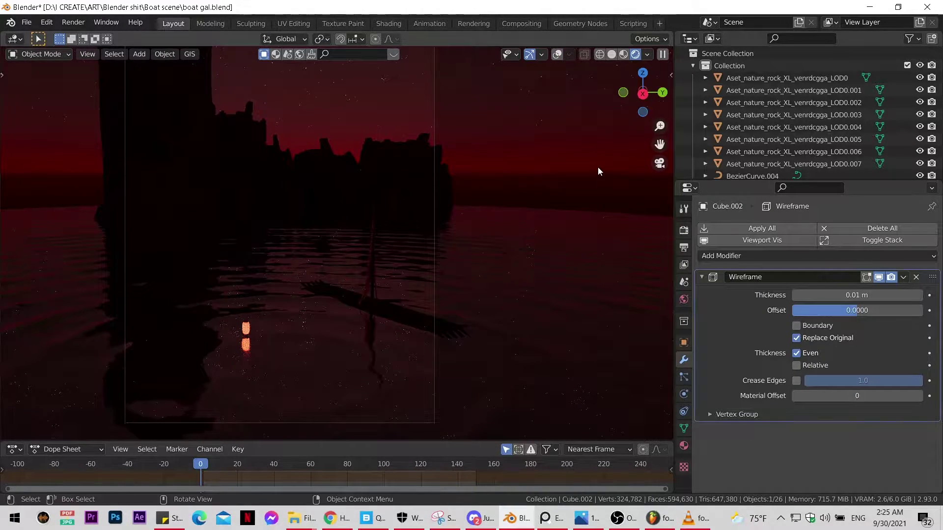
{"action": "left_click", "coordinate": [648, 54]}
{"action": "left_click", "coordinate": [618, 125]}
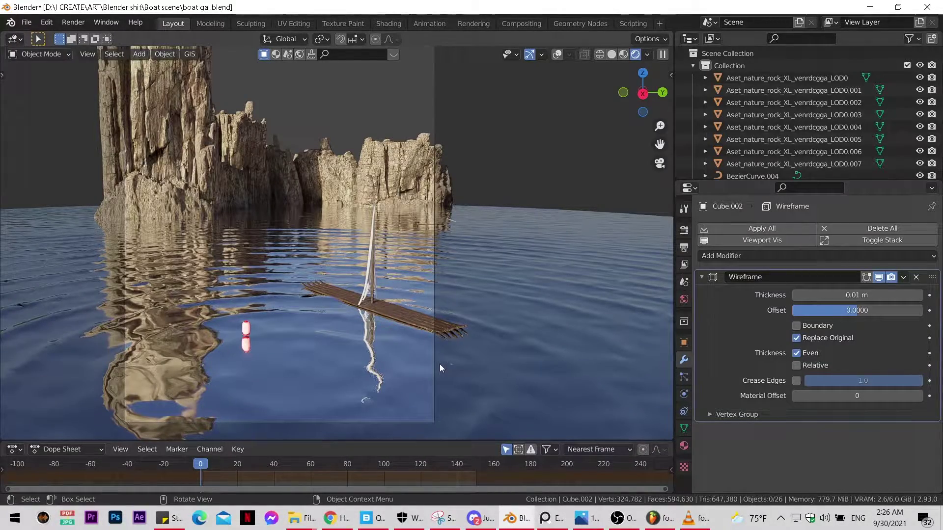
Step: Save boat gal.blend, then leave the camera view in solid shading
{"action": "key", "text": "ctrl+s"}
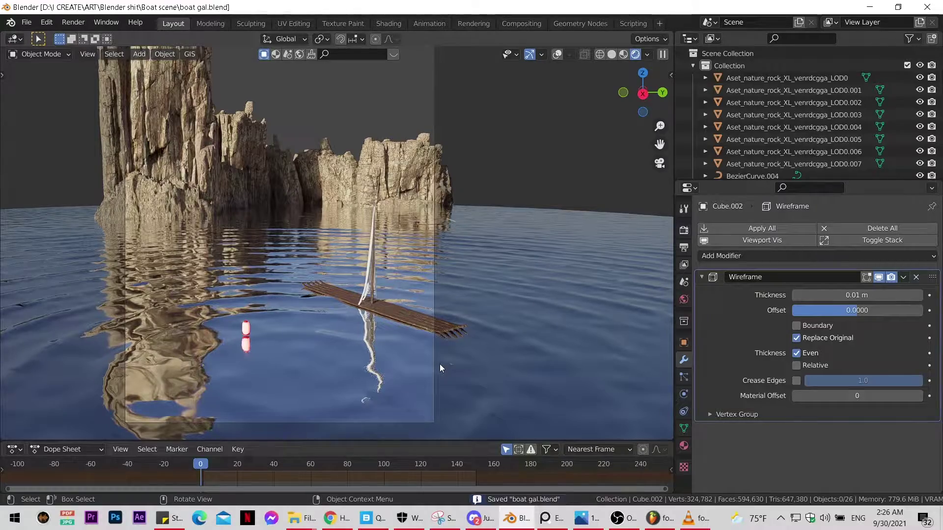
{"action": "mouse_move", "coordinate": [577, 181]}
{"action": "middle_mouse_down"}
{"action": "mouse_move", "coordinate": [432, 291]}
{"action": "mouse_move", "coordinate": [7, 364]}
{"action": "mouse_move", "coordinate": [219, 353]}
{"action": "middle_mouse_up"}
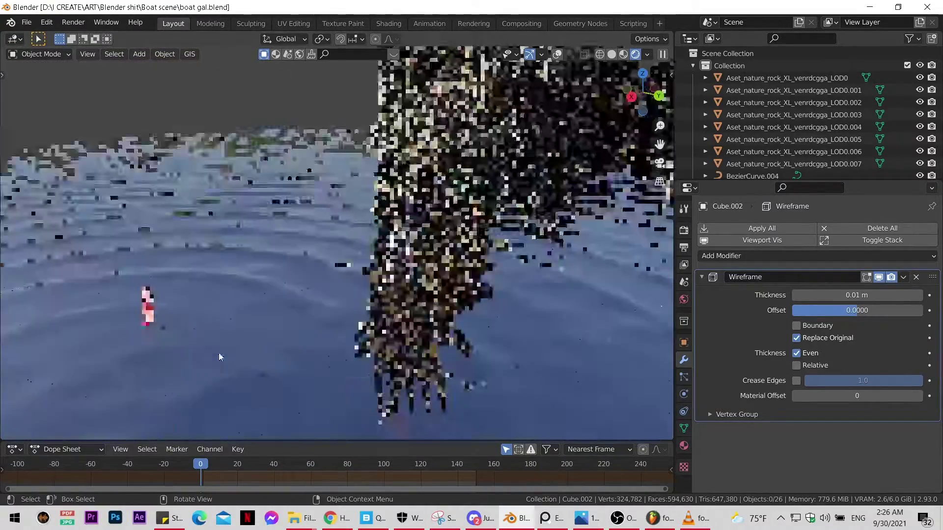
{"action": "left_click", "coordinate": [616, 55]}
Step: Smooth the mast pole with level-2 subdivision and set its origin to geometry
{"action": "left_click", "coordinate": [252, 226]}
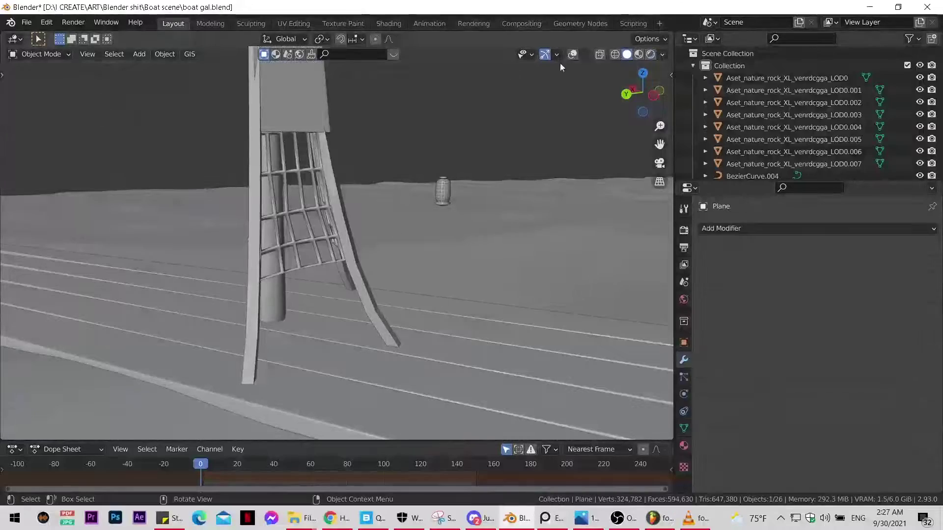
{"action": "key", "text": "ctrl+2"}
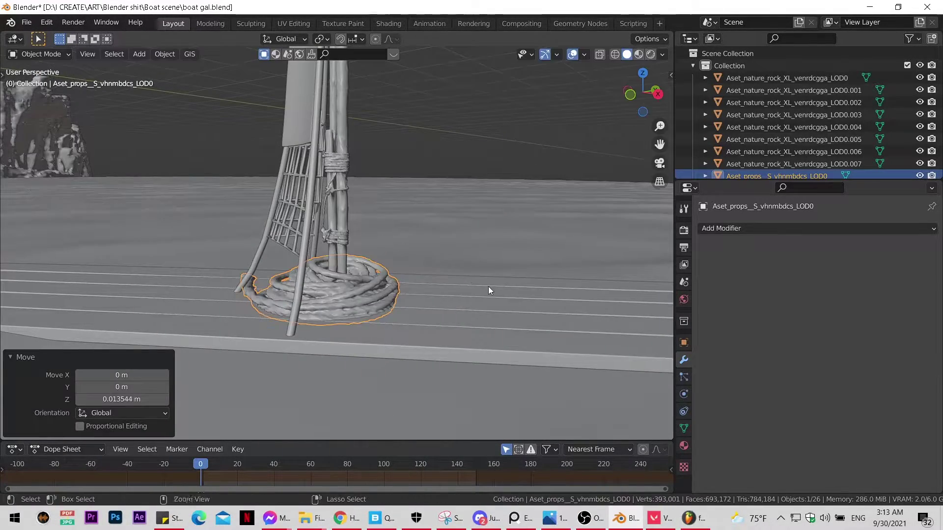
{"action": "key", "text": "ctrl+alt+shift+c"}
{"action": "middle_click_drag", "start_coordinate": [488, 290], "coordinate": [507, 307]}
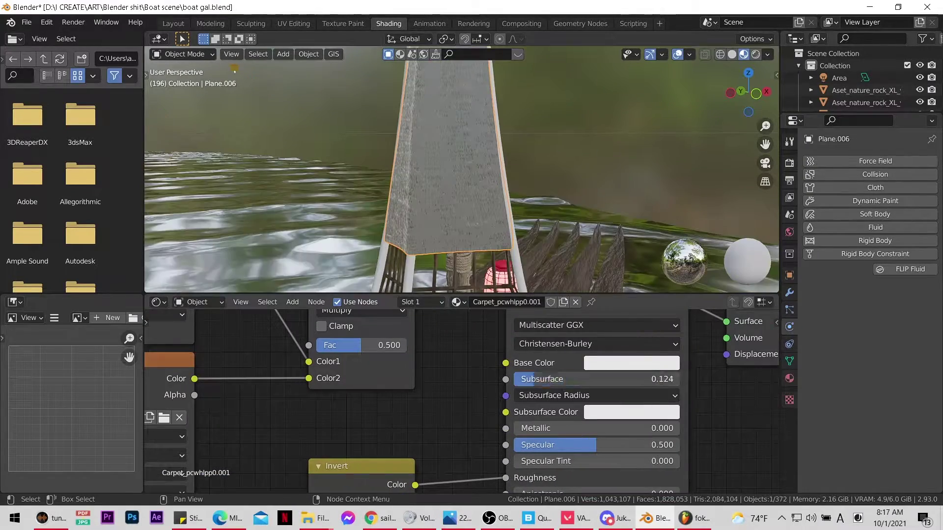
Step: Save, then project the roped pole's UVs from view in Edit Mode
{"action": "key", "text": "ctrl+s"}
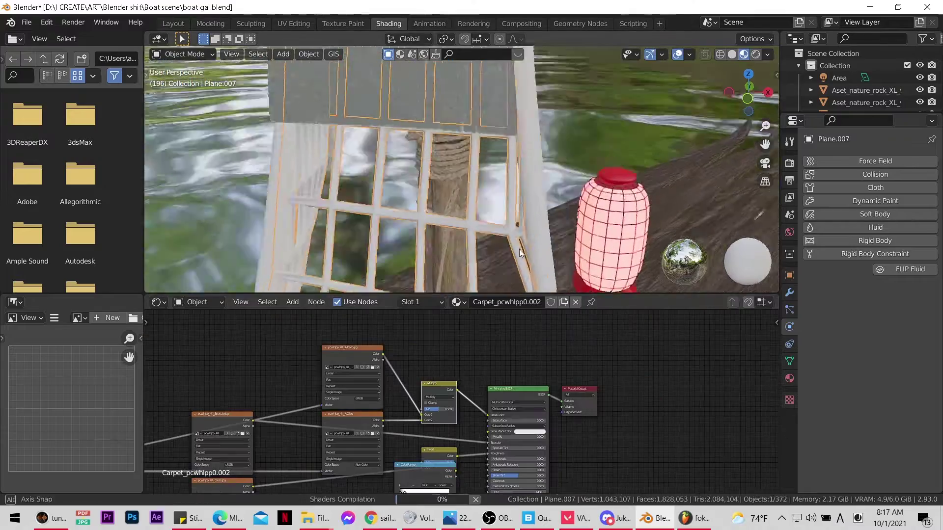
{"action": "left_click", "coordinate": [457, 301]}
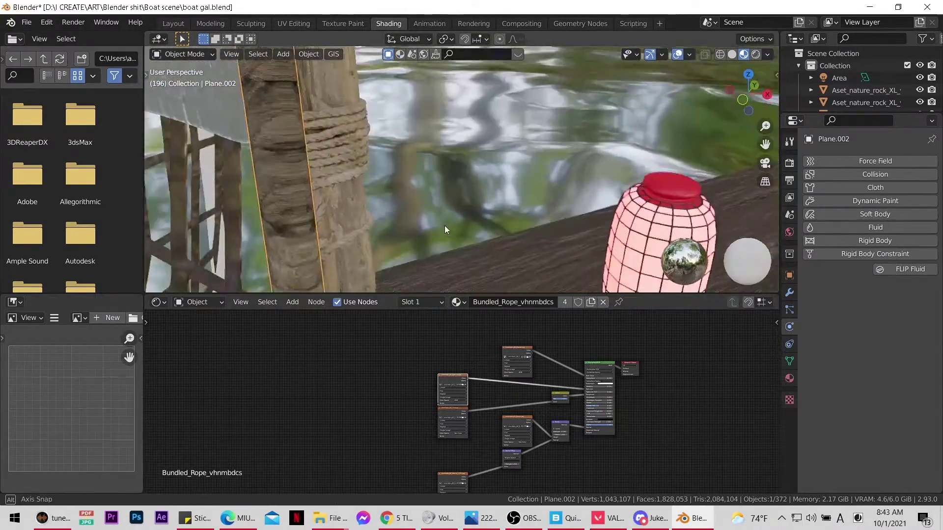
{"action": "key", "text": "Tab"}
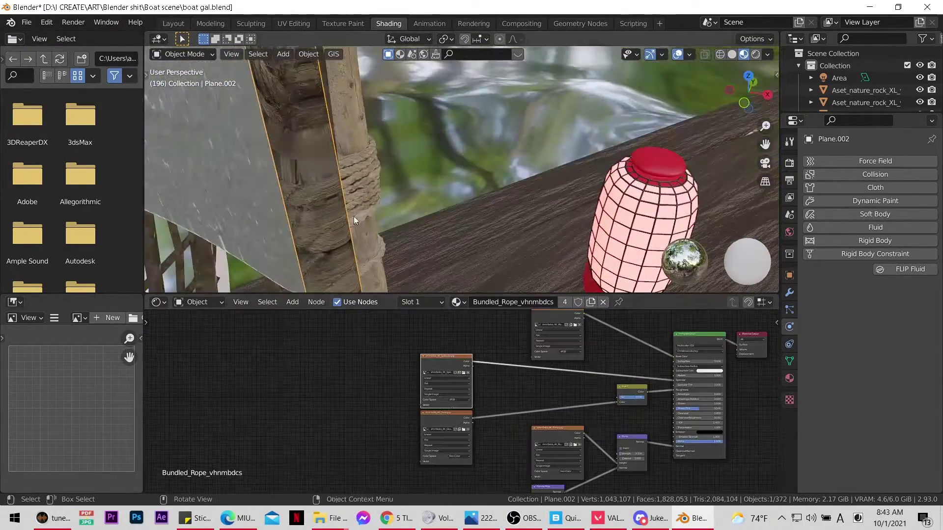
{"action": "key", "text": "u"}
{"action": "left_click", "coordinate": [334, 251]}
{"action": "middle_click_drag", "start_coordinate": [445, 173], "coordinate": [430, 122]}
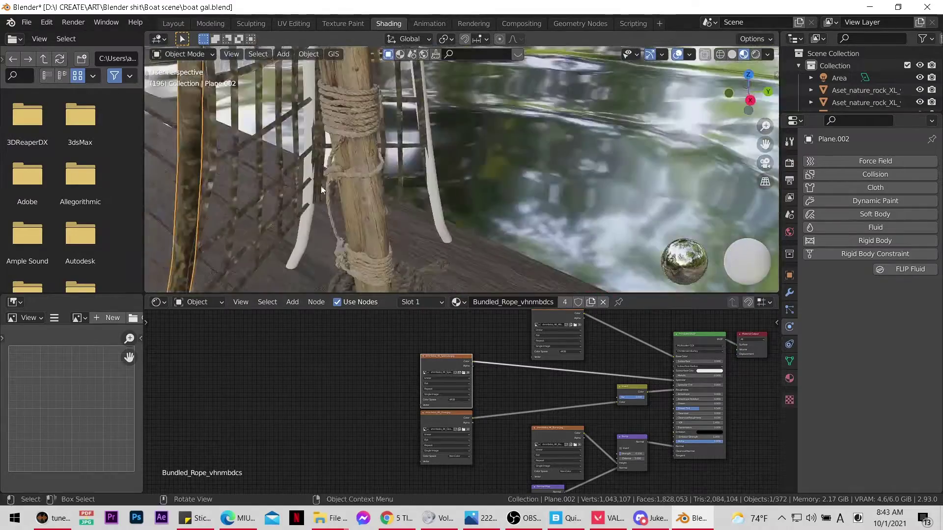
{"action": "key", "text": "u"}
{"action": "scroll", "coordinate": [420, 187], "scroll_direction": "down", "scroll_amount": 3}
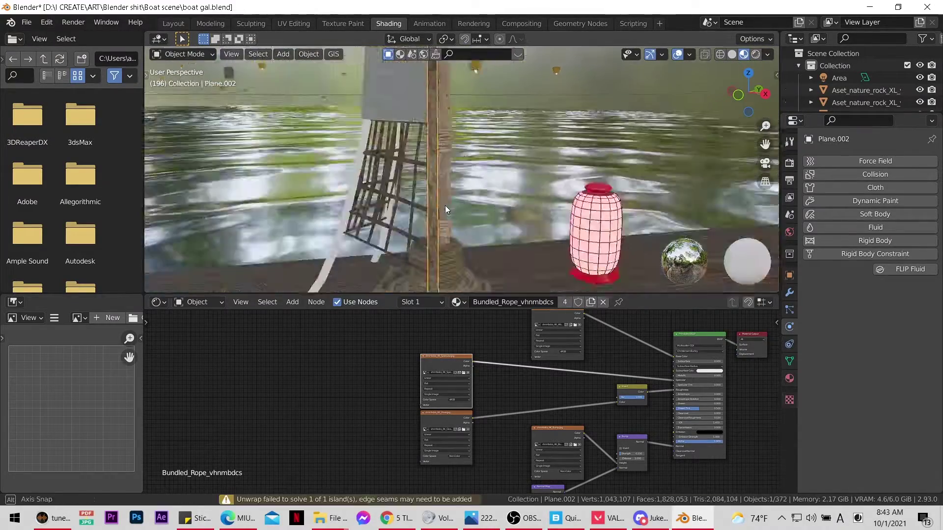
{"action": "middle_click_drag", "start_coordinate": [445, 206], "coordinate": [370, 256]}
Step: Unwrap the mast with Smart UV Project
{"action": "left_click", "coordinate": [407, 292]}
{"action": "scroll", "coordinate": [487, 255], "scroll_direction": "up", "scroll_amount": 2}
{"action": "scroll", "coordinate": [440, 277], "scroll_direction": "up", "scroll_amount": 2}
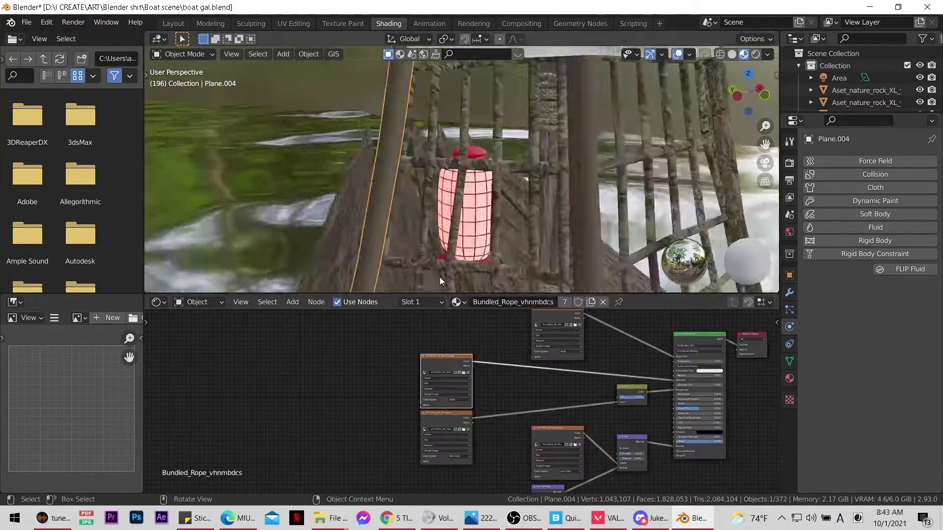
{"action": "scroll", "coordinate": [438, 276], "scroll_direction": "up", "scroll_amount": 1}
{"action": "left_click", "coordinate": [553, 267]}
{"action": "key", "text": "Tab"}
{"action": "scroll", "coordinate": [453, 210], "scroll_direction": "up", "scroll_amount": 2}
{"action": "middle_click_drag", "start_coordinate": [453, 210], "coordinate": [518, 242]}
{"action": "key", "text": "u"}
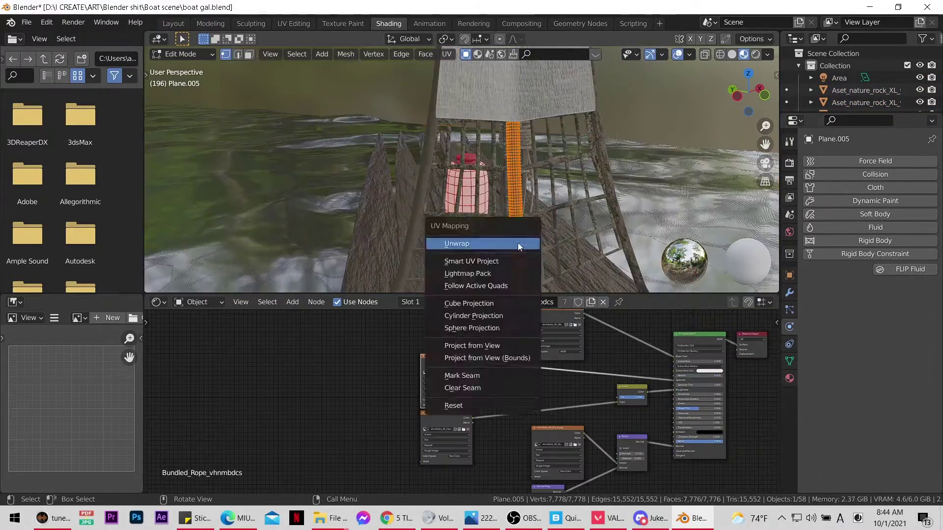
{"action": "key", "text": "alt+q"}
{"action": "mouse_move", "coordinate": [413, 239]}
{"action": "middle_mouse_down"}
{"action": "mouse_move", "coordinate": [524, 252]}
{"action": "mouse_move", "coordinate": [437, 256]}
{"action": "mouse_move", "coordinate": [521, 244]}
{"action": "middle_mouse_up"}
{"action": "key", "text": "u"}
{"action": "left_click", "coordinate": [437, 256]}
Step: Unwrap the next roped pole with Lightmap Pack and save the file
{"action": "left_click", "coordinate": [414, 362]}
{"action": "key", "text": "Tab"}
{"action": "left_click", "coordinate": [522, 243]}
{"action": "key", "text": "Tab"}
{"action": "key", "text": "u"}
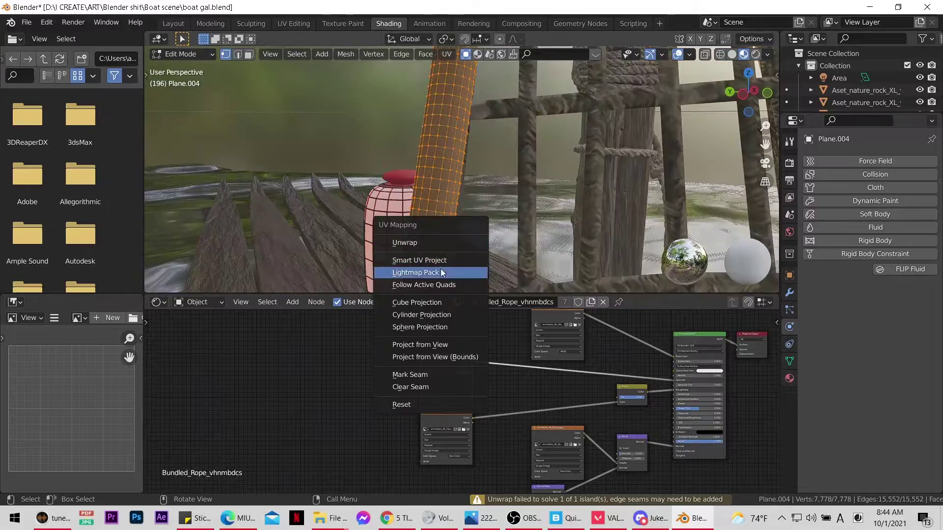
{"action": "left_click", "coordinate": [440, 269]}
{"action": "key", "text": "Tab"}
{"action": "key", "text": "ctrl+s"}
Step: Survey the water scene, selecting the smoke object and boat parts to check materials
{"action": "mouse_move", "coordinate": [368, 228]}
{"action": "middle_mouse_down"}
{"action": "mouse_move", "coordinate": [496, 231]}
{"action": "mouse_move", "coordinate": [409, 228]}
{"action": "middle_mouse_up"}
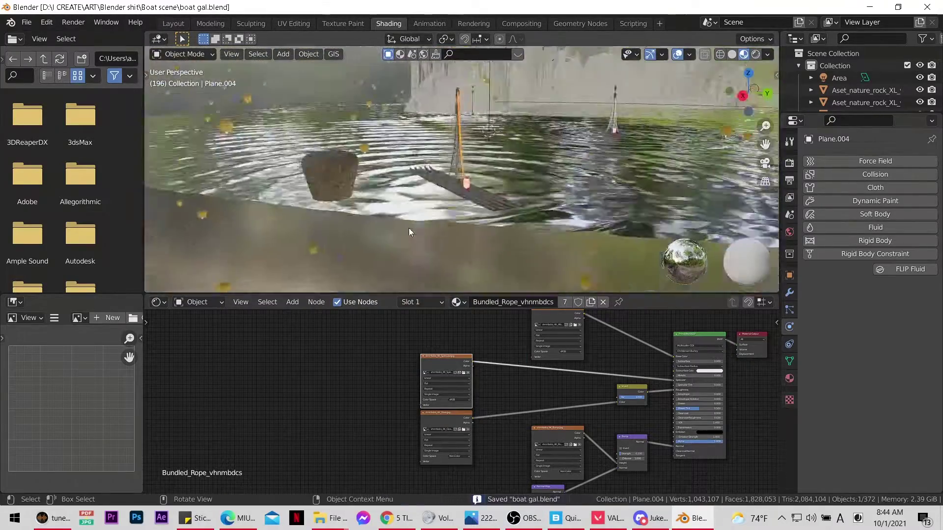
{"action": "left_click", "coordinate": [531, 106]}
{"action": "mouse_move", "coordinate": [531, 105]}
{"action": "middle_mouse_down"}
{"action": "mouse_move", "coordinate": [516, 267]}
{"action": "mouse_move", "coordinate": [491, 185]}
{"action": "mouse_move", "coordinate": [621, 214]}
{"action": "mouse_move", "coordinate": [442, 231]}
{"action": "mouse_move", "coordinate": [425, 210]}
{"action": "mouse_move", "coordinate": [373, 257]}
{"action": "middle_mouse_up"}
{"action": "left_click", "coordinate": [424, 231]}
{"action": "scroll", "coordinate": [424, 231], "scroll_direction": "up", "scroll_amount": 5}
{"action": "left_click", "coordinate": [424, 224]}
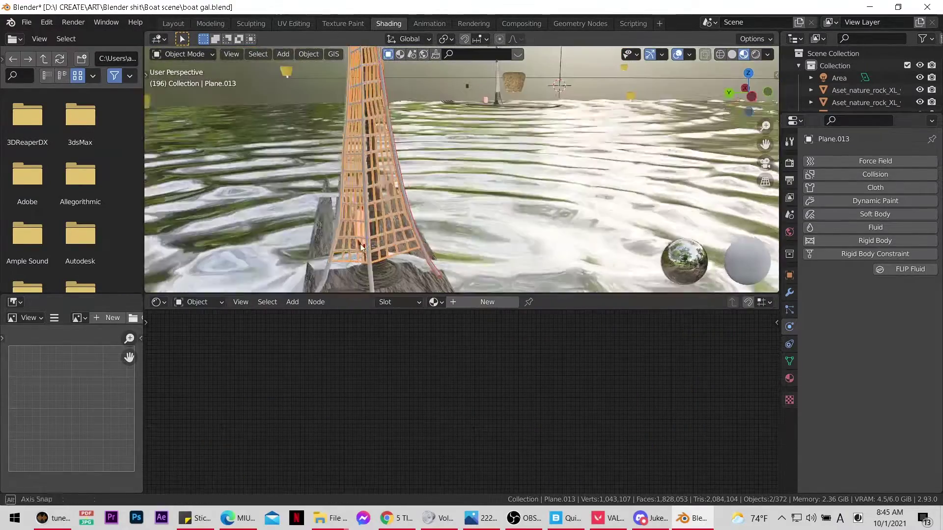
Step: Give the mast a new material and view it in Material Preview shading
{"action": "left_click", "coordinate": [373, 256]}
{"action": "key", "text": "u"}
{"action": "key", "text": "Escape"}
{"action": "left_click", "coordinate": [451, 303]}
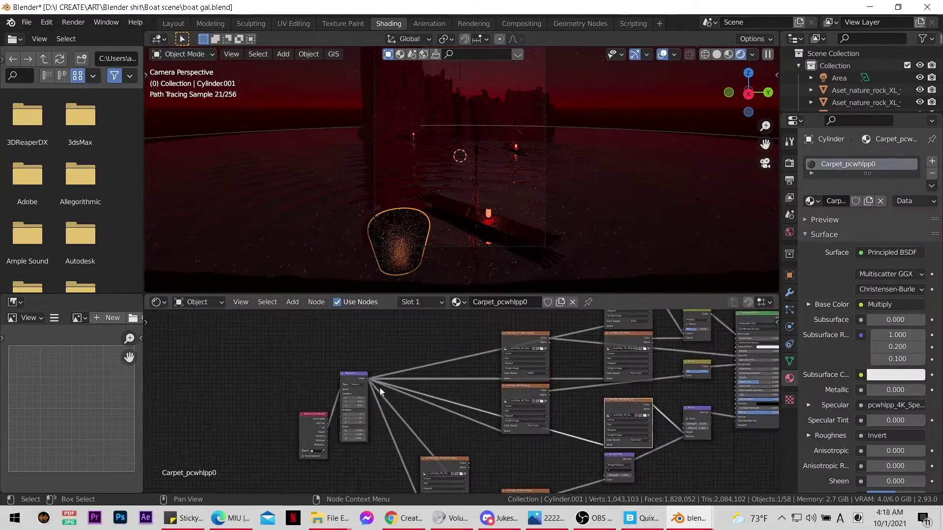
{"action": "scroll", "coordinate": [381, 391], "scroll_direction": "up", "scroll_amount": 6}
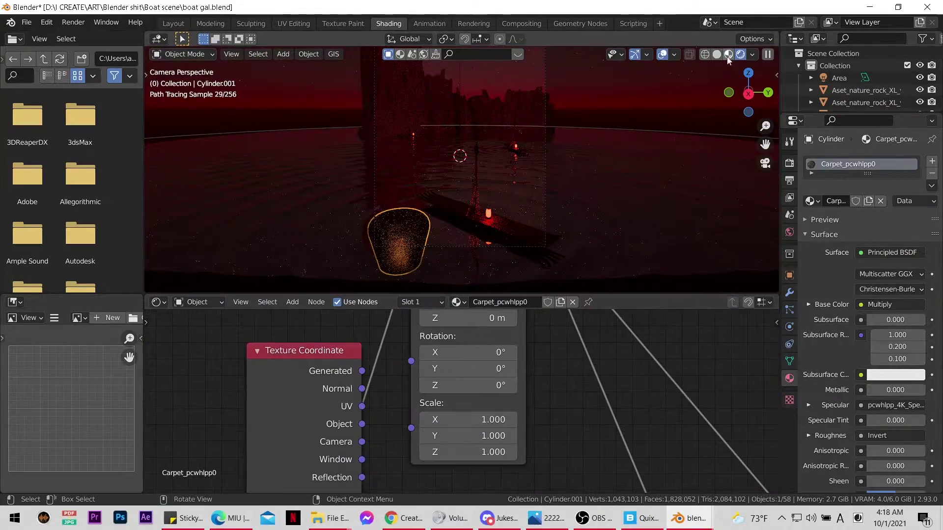
{"action": "left_click", "coordinate": [728, 54]}
Step: Raise the cylinder's carpet texture mapping scale
{"action": "right_click", "coordinate": [425, 330]}
{"action": "key", "text": "Escape"}
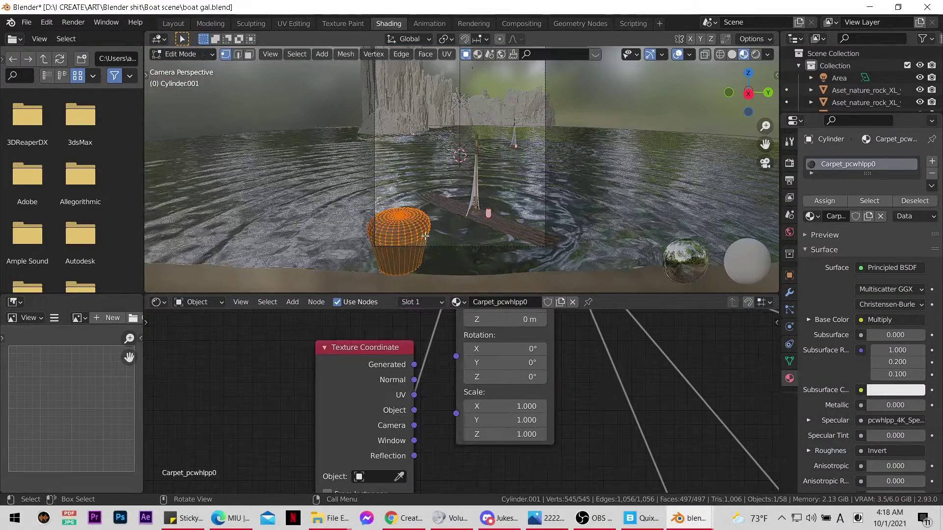
{"action": "scroll", "coordinate": [430, 347], "scroll_direction": "up", "scroll_amount": 2}
{"action": "left_click_drag", "start_coordinate": [511, 411], "coordinate": [526, 410]}
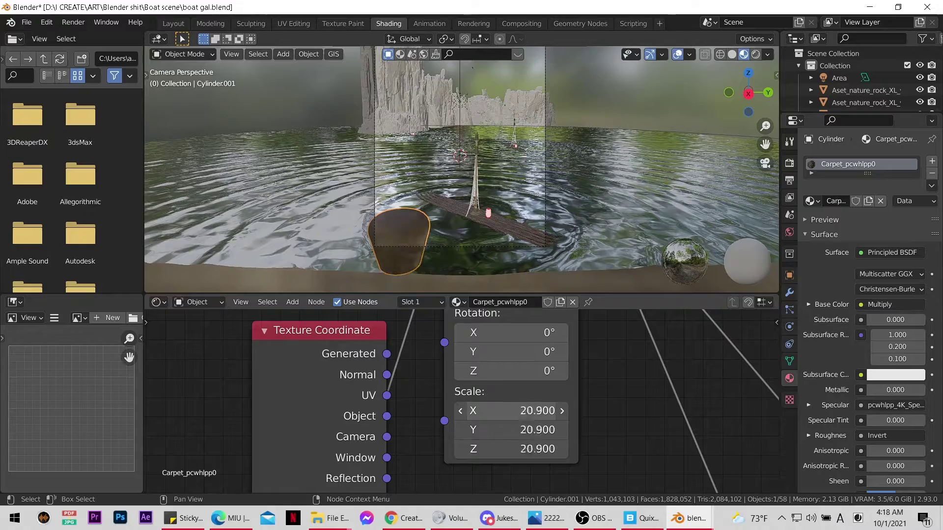
{"action": "scroll", "coordinate": [443, 366], "scroll_direction": "down", "scroll_amount": 2}
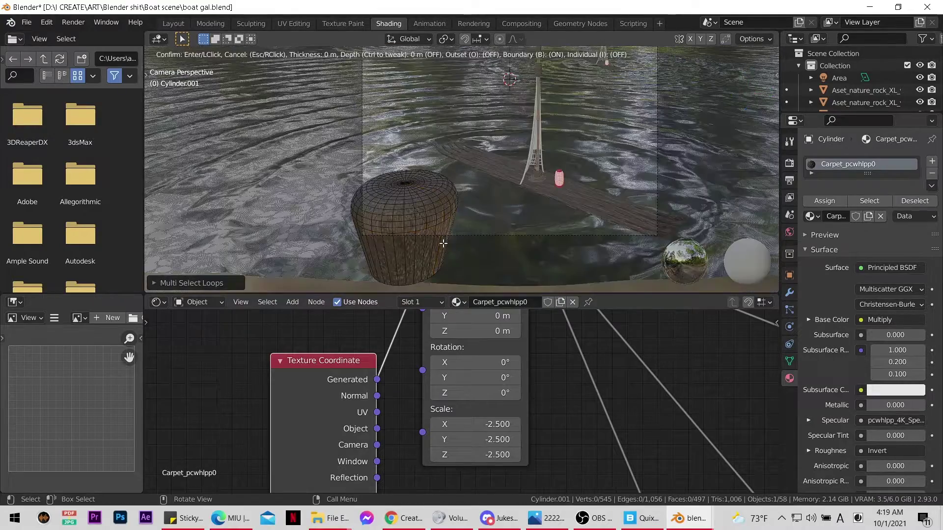
Step: Unwrap the whole cylinder mesh and return to Object Mode
{"action": "key", "text": "a"}
{"action": "key", "text": "u"}
{"action": "left_click", "coordinate": [474, 98]}
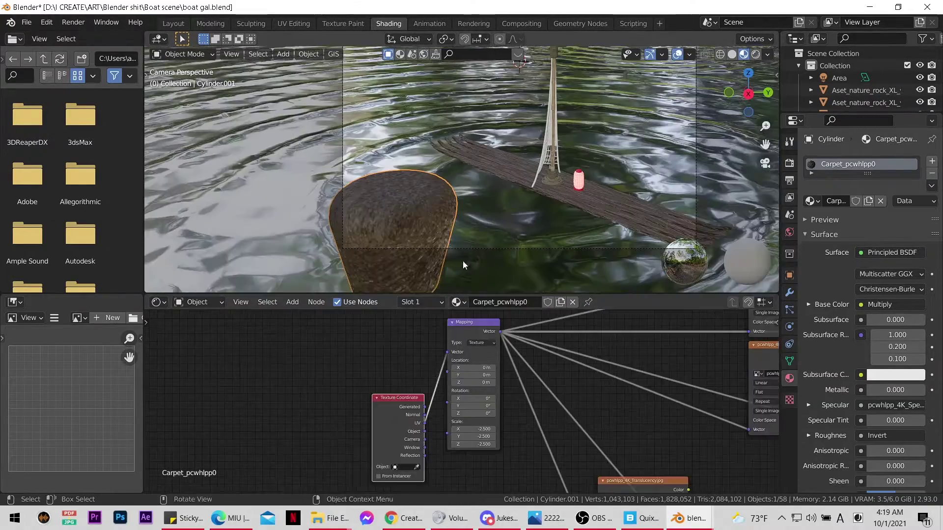
{"action": "key", "text": "Tab"}
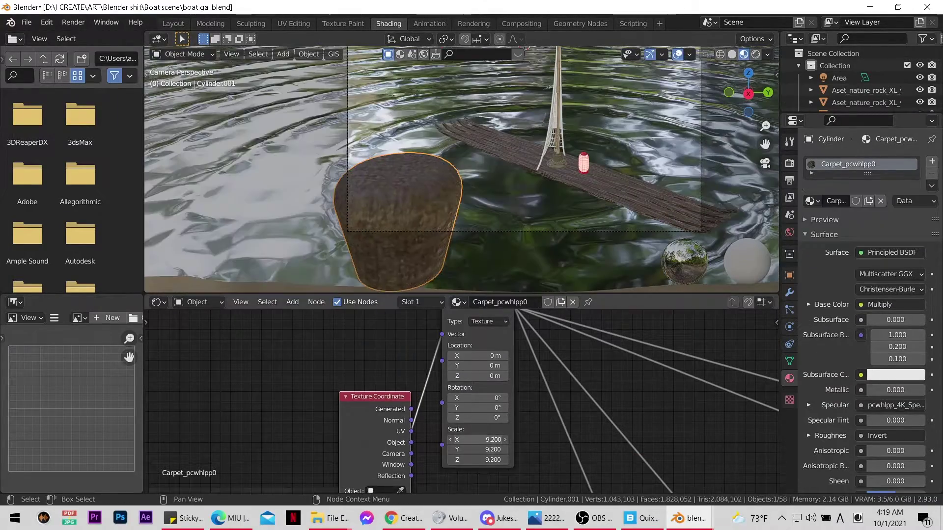
Step: Set the carpet Mapping scale to 9.2 and add a ColorRamp node via 'color' search
{"action": "left_click_drag", "start_coordinate": [479, 439], "coordinate": [442, 439]}
{"action": "key", "text": "Home"}
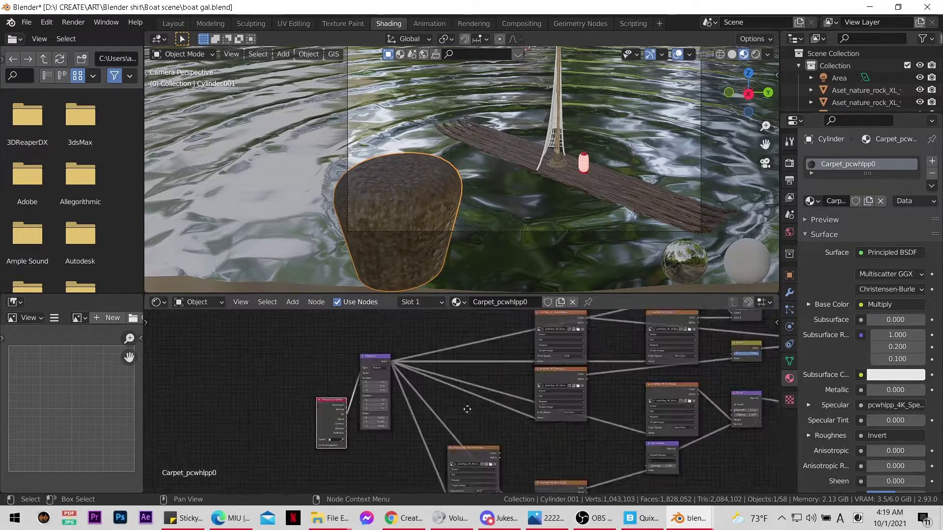
{"action": "scroll", "coordinate": [430, 415], "scroll_direction": "up", "scroll_amount": 4}
{"action": "key", "text": "F3"}
{"action": "type", "text": "color"}
{"action": "left_click", "coordinate": [539, 476]}
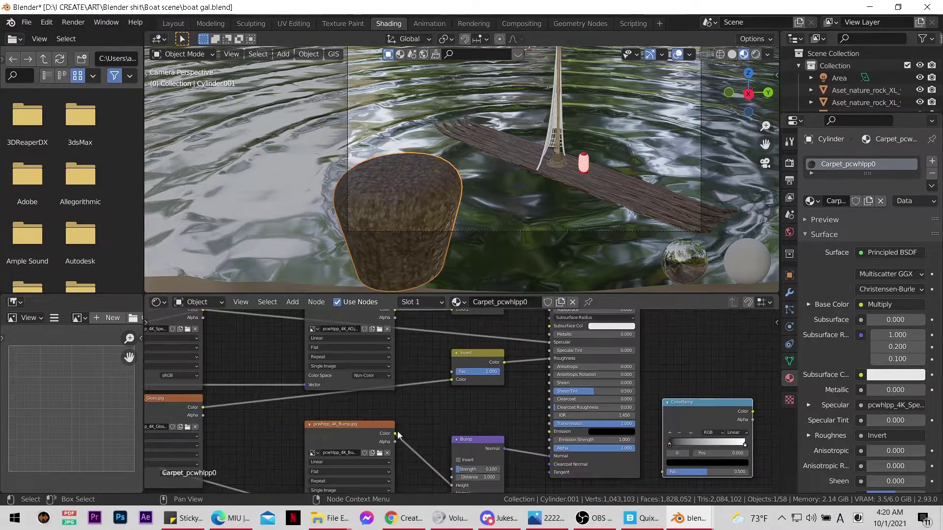
Step: Connect the ColorRamp to the emission input and preview it while moving its stops inward
{"action": "left_click_drag", "start_coordinate": [545, 428], "coordinate": [549, 431]}
{"action": "scroll", "coordinate": [472, 367], "scroll_direction": "up", "scroll_amount": 5}
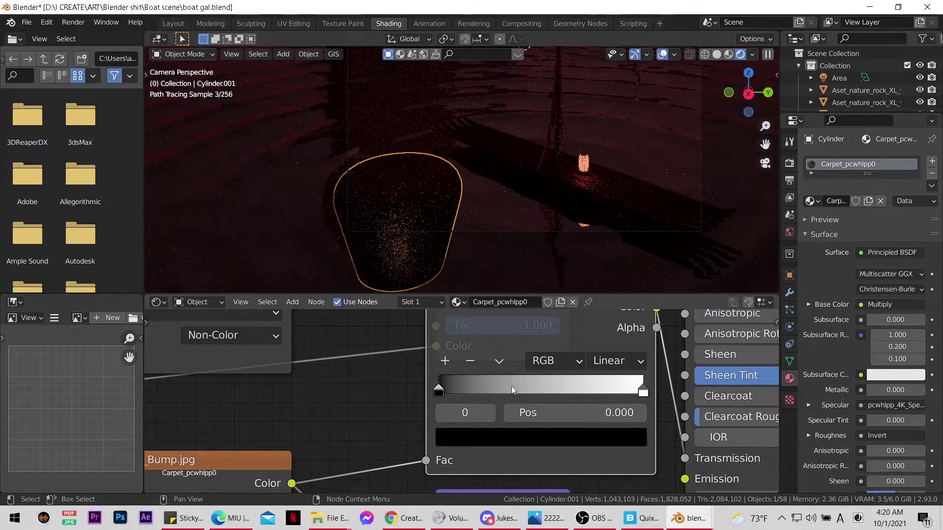
{"action": "scroll", "coordinate": [512, 389], "scroll_direction": "down", "scroll_amount": 1}
{"action": "left_click", "coordinate": [506, 366], "text": "ctrl+shift"}
{"action": "left_click_drag", "start_coordinate": [413, 437], "coordinate": [487, 436]}
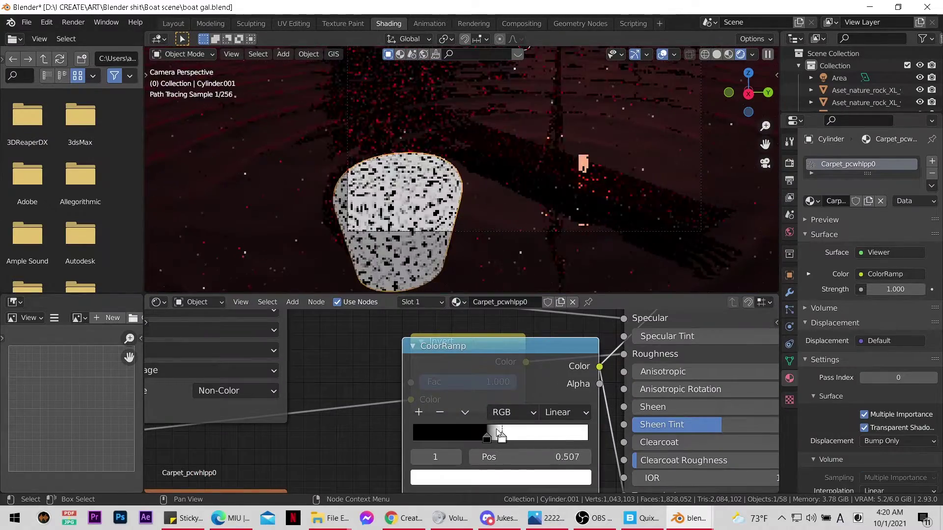
{"action": "left_click_drag", "start_coordinate": [588, 437], "coordinate": [500, 436]}
{"action": "scroll", "coordinate": [501, 393], "scroll_direction": "down", "scroll_amount": 2}
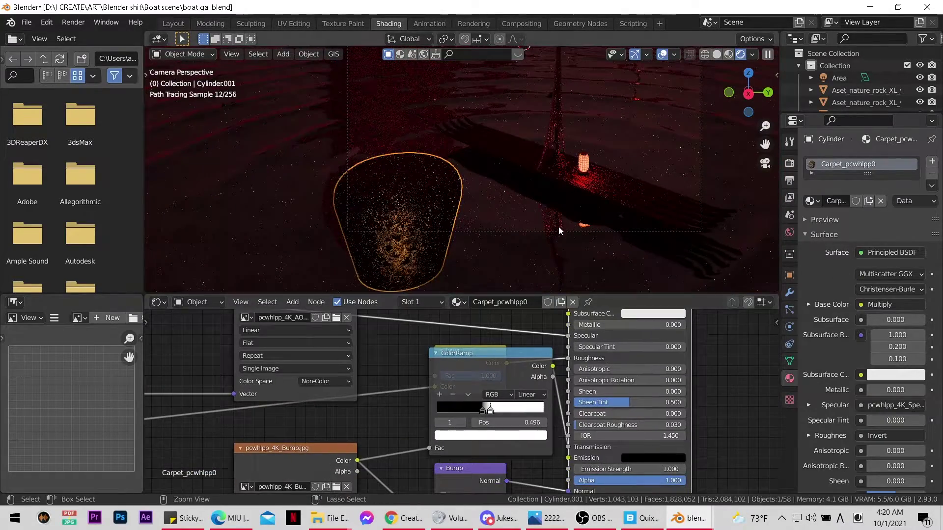
{"action": "left_click", "coordinate": [614, 423], "text": "ctrl+shift"}
Step: Tighten the ColorRamp stops to about 0.10 and 0.587 and save the file
{"action": "scroll", "coordinate": [660, 438], "scroll_direction": "down", "scroll_amount": 3}
{"action": "scroll", "coordinate": [495, 415], "scroll_direction": "up", "scroll_amount": 2}
{"action": "key", "text": "ctrl+s"}
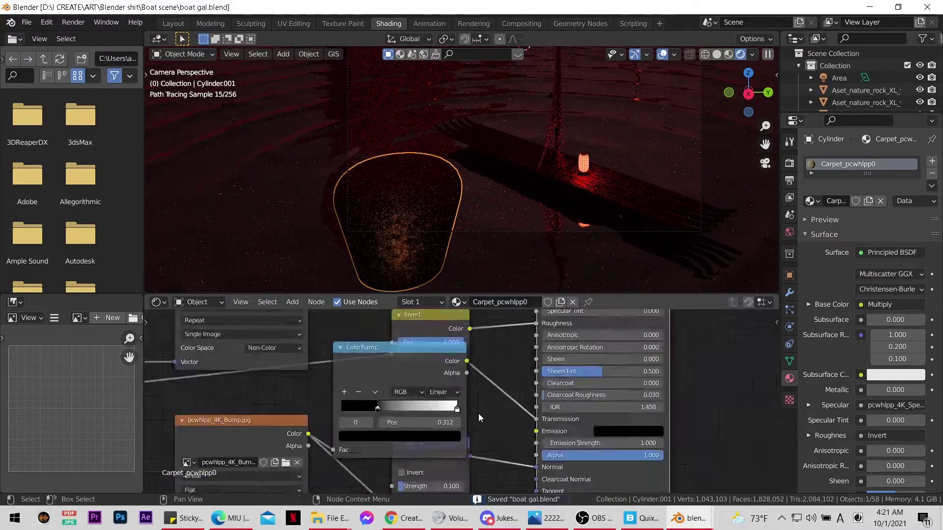
{"action": "scroll", "coordinate": [478, 413], "scroll_direction": "down", "scroll_amount": 2}
{"action": "scroll", "coordinate": [478, 413], "scroll_direction": "up", "scroll_amount": 3}
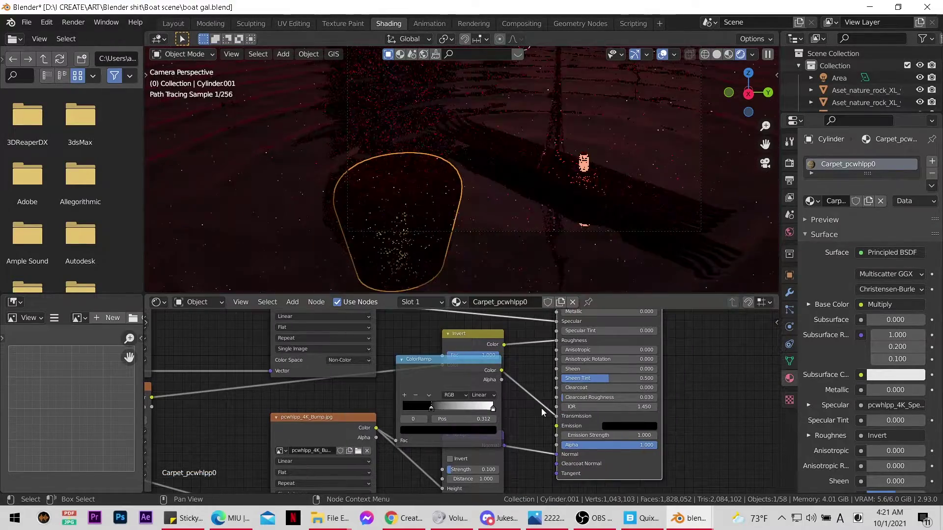
{"action": "scroll", "coordinate": [459, 402], "scroll_direction": "up", "scroll_amount": 4}
{"action": "left_click_drag", "start_coordinate": [388, 418], "coordinate": [342, 418]}
{"action": "mouse_move", "coordinate": [542, 419]}
{"action": "left_mouse_down"}
{"action": "mouse_move", "coordinate": [430, 419]}
{"action": "mouse_move", "coordinate": [449, 418]}
{"action": "left_mouse_up"}
{"action": "scroll", "coordinate": [587, 435], "scroll_direction": "down", "scroll_amount": 5}
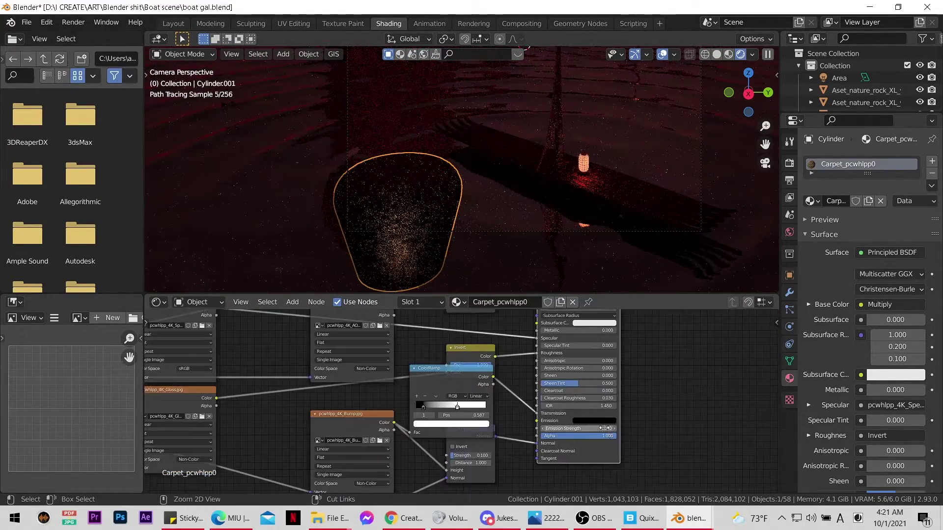
{"action": "key", "text": "ctrl+s"}
Step: Inspect the render settings and the cylinder's physics settings
{"action": "left_click", "coordinate": [789, 162]}
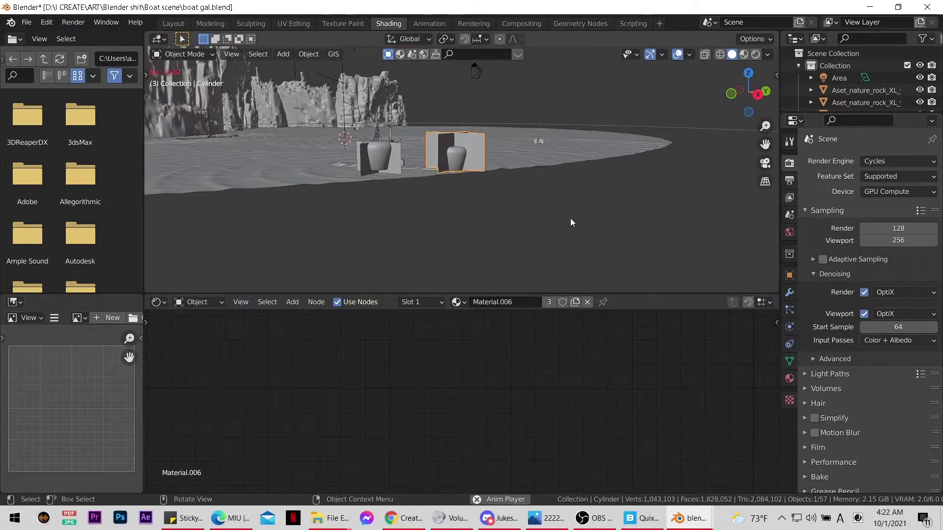
{"action": "mouse_move", "coordinate": [570, 218]}
{"action": "middle_mouse_down"}
{"action": "mouse_move", "coordinate": [437, 264]}
{"action": "mouse_move", "coordinate": [343, 217]}
{"action": "middle_mouse_up"}
{"action": "left_click", "coordinate": [789, 326]}
{"action": "scroll", "coordinate": [518, 225], "scroll_direction": "down", "scroll_amount": 3}
Step: In camera view, stop playback, scrub back, and undo a stray Plane.018 selection
{"action": "scroll", "coordinate": [475, 229], "scroll_direction": "down", "scroll_amount": 3}
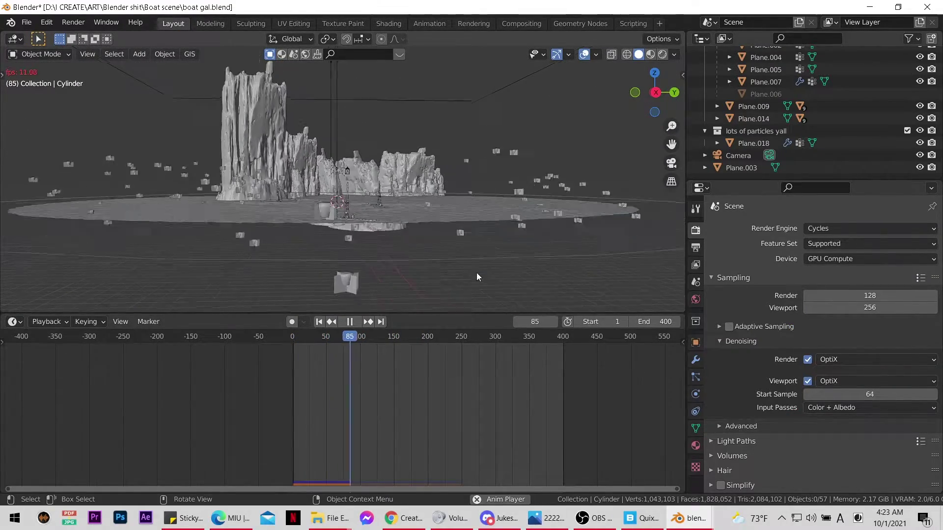
{"action": "key", "text": "KP_0"}
{"action": "key", "text": "space"}
{"action": "left_click_drag", "start_coordinate": [386, 337], "coordinate": [292, 337]}
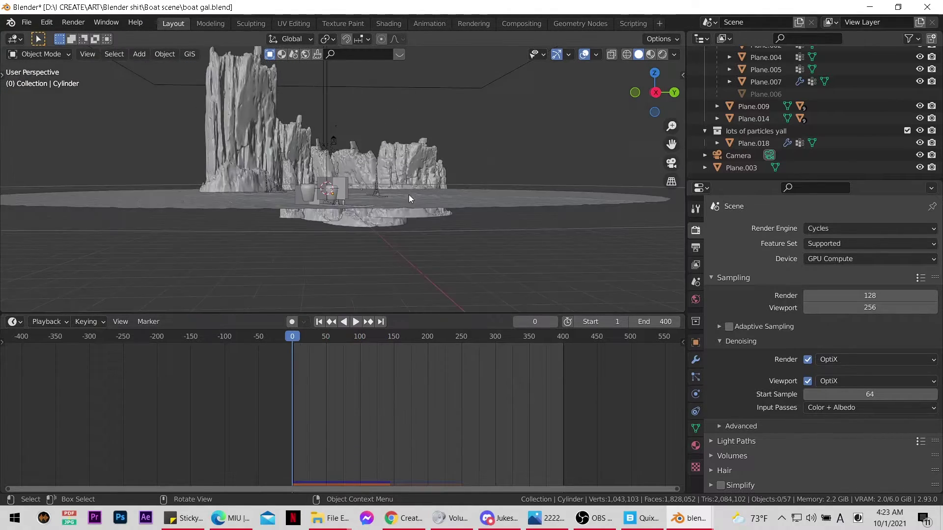
{"action": "left_click", "coordinate": [409, 195]}
{"action": "middle_click_drag", "start_coordinate": [409, 194], "coordinate": [417, 216]}
{"action": "key", "text": "ctrl+z"}
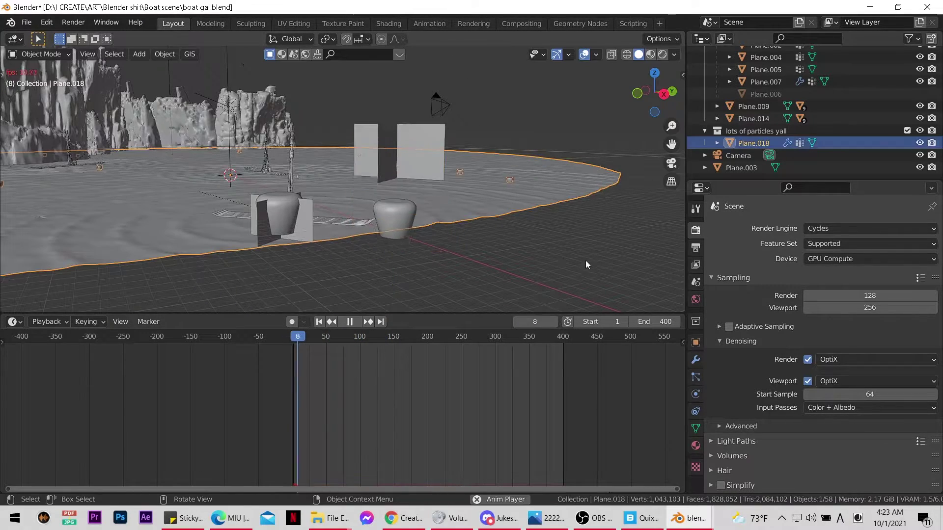
{"action": "key", "text": "ctrl+z"}
Step: Play the lantern animation through the camera and stop at frame 188 in rendered shading
{"action": "key", "text": "space"}
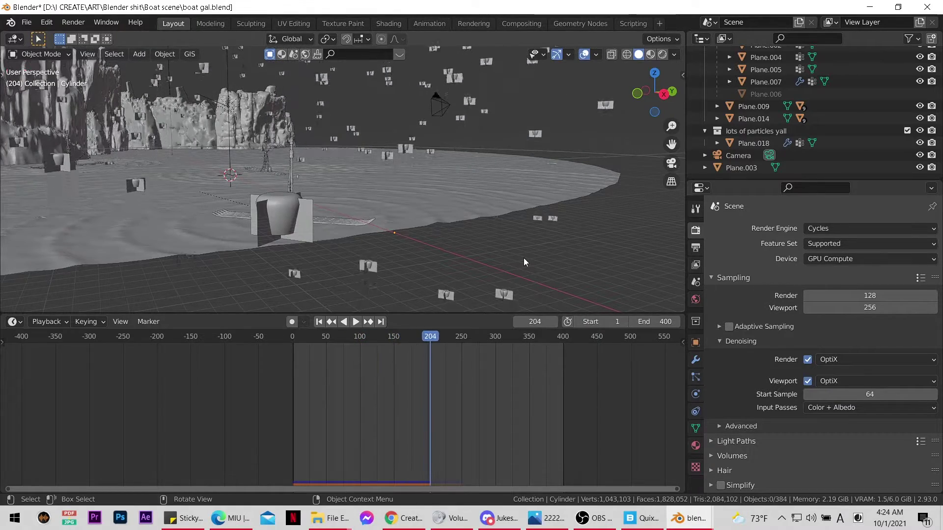
{"action": "key", "text": "KP_0"}
{"action": "left_click", "coordinate": [409, 337]}
{"action": "left_click_drag", "start_coordinate": [409, 339], "coordinate": [423, 343]}
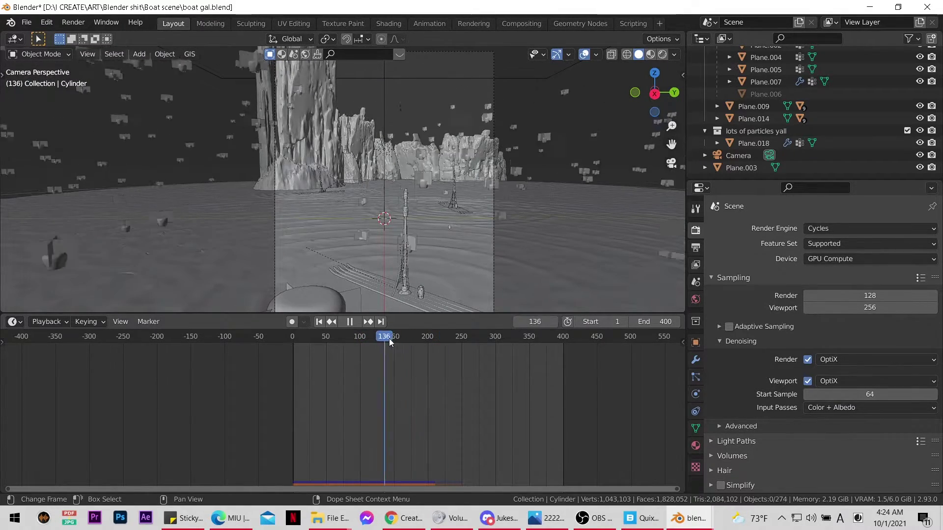
{"action": "key", "text": "space"}
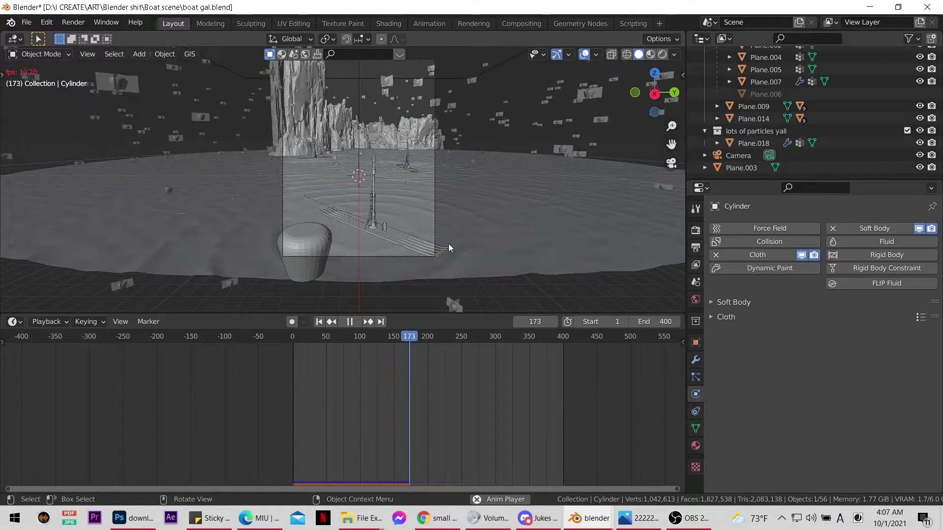
{"action": "key", "text": "space"}
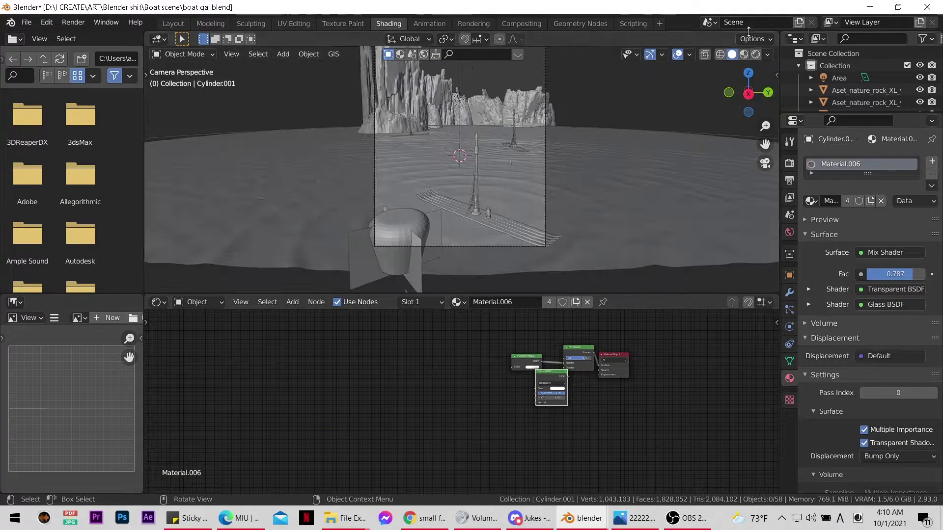
Step: Set Material.006's Glass BSDF colour to orange (FFB348)
{"action": "scroll", "coordinate": [565, 378], "scroll_direction": "up", "scroll_amount": 3}
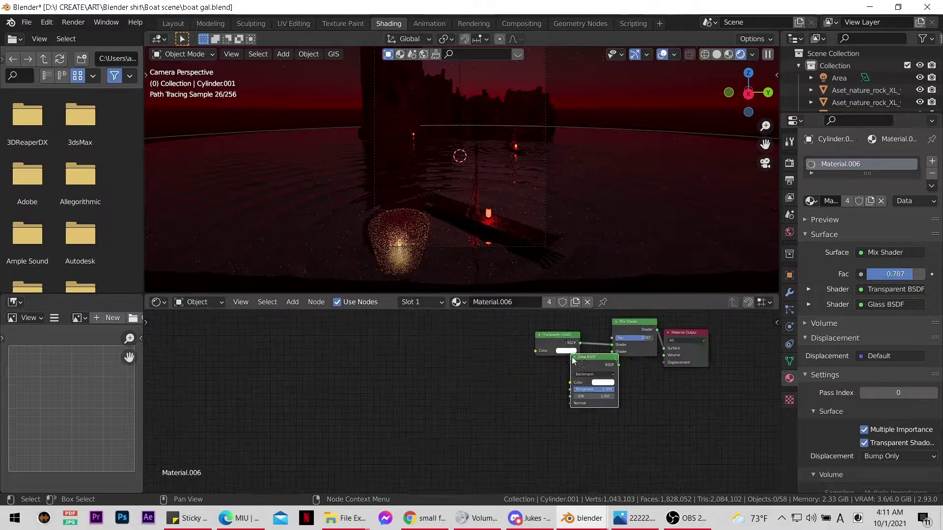
{"action": "scroll", "coordinate": [491, 418], "scroll_direction": "up", "scroll_amount": 2}
{"action": "left_click", "coordinate": [462, 443]}
{"action": "left_click", "coordinate": [475, 314]}
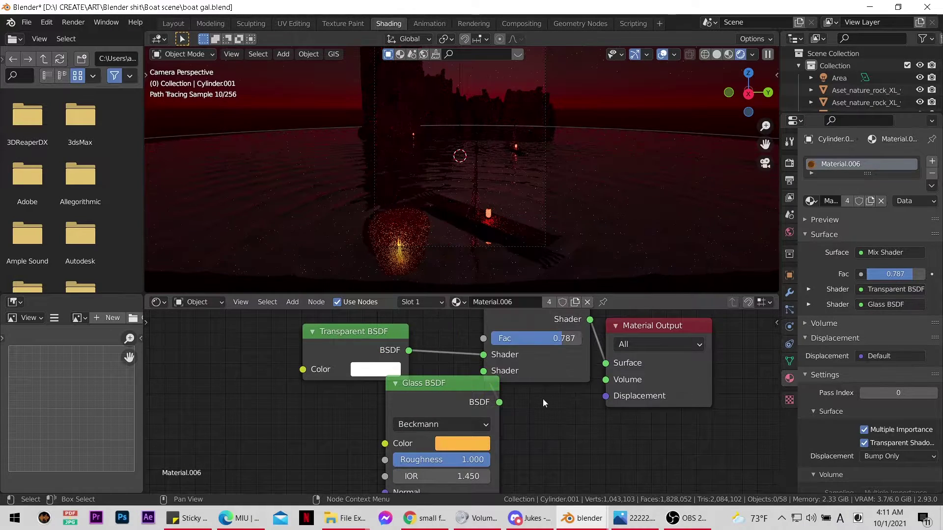
{"action": "scroll", "coordinate": [491, 406], "scroll_direction": "down", "scroll_amount": 2}
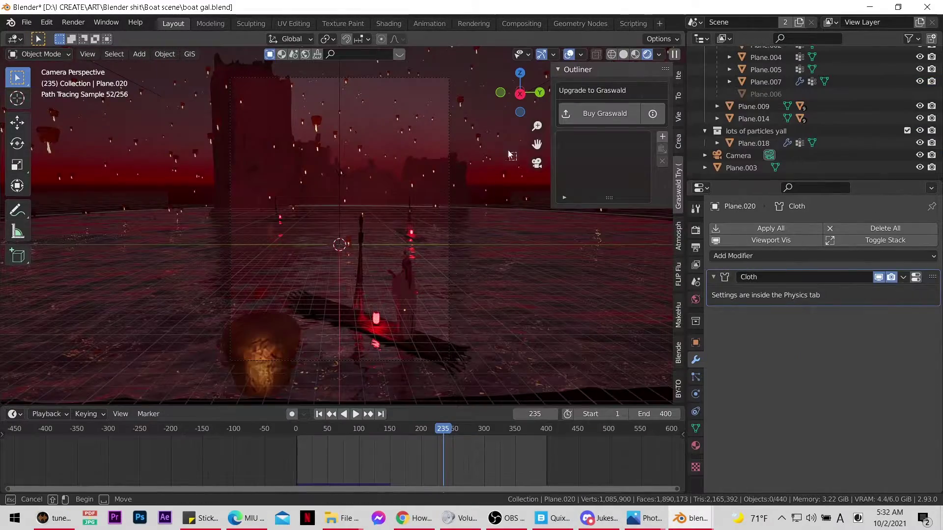
Step: Select the smoke_00000 object and check the render settings
{"action": "left_click", "coordinate": [511, 155]}
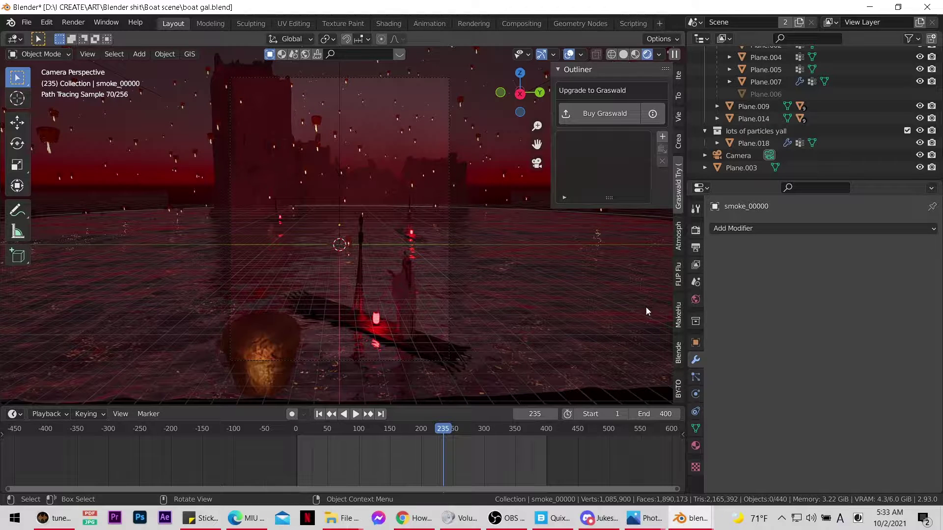
{"action": "left_click", "coordinate": [696, 229]}
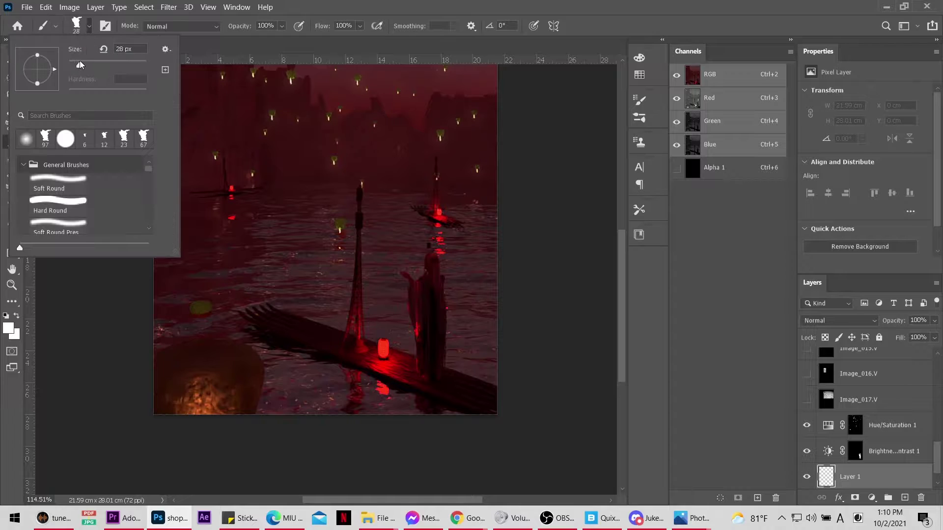
Step: Set the foreground colour to red and shrink the brush to 7 px
{"action": "left_click", "coordinate": [11, 301]}
{"action": "left_click", "coordinate": [9, 328]}
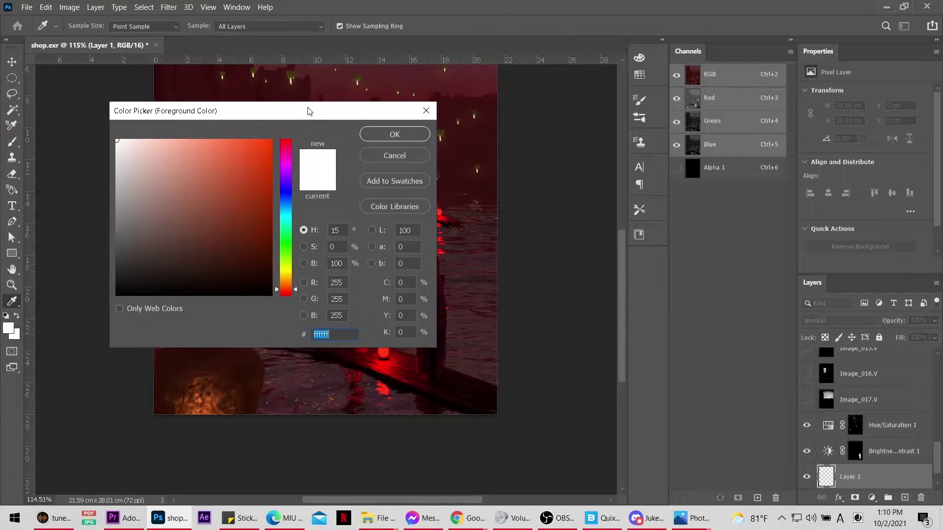
{"action": "left_click", "coordinate": [409, 369]}
{"action": "key", "text": "Return"}
{"action": "key", "text": "b"}
{"action": "left_click", "coordinate": [76, 25]}
{"action": "left_click_drag", "start_coordinate": [75, 67], "coordinate": [72, 69]}
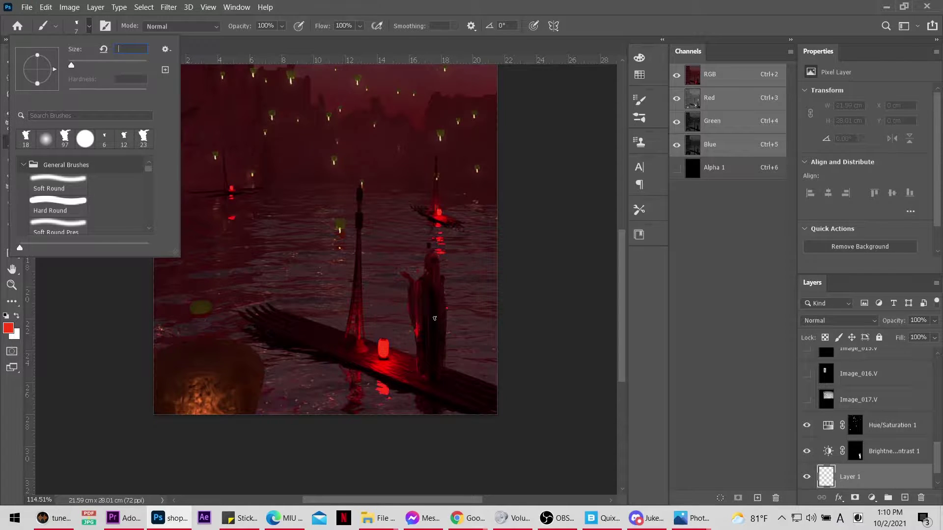
Step: Paint red glow strokes up the figure's side toward the shoulder on Layer 1
{"action": "scroll", "coordinate": [420, 356], "scroll_direction": "up", "scroll_amount": 5, "text": "alt"}
{"action": "scroll", "coordinate": [420, 356], "scroll_direction": "up", "scroll_amount": 4, "text": "alt"}
{"action": "mouse_move", "coordinate": [431, 447]}
{"action": "left_mouse_down"}
{"action": "mouse_move", "coordinate": [411, 388]}
{"action": "mouse_move", "coordinate": [412, 210]}
{"action": "left_mouse_up"}
{"action": "scroll", "coordinate": [412, 210], "scroll_direction": "up", "scroll_amount": 3}
{"action": "left_click_drag", "start_coordinate": [392, 334], "coordinate": [393, 189]}
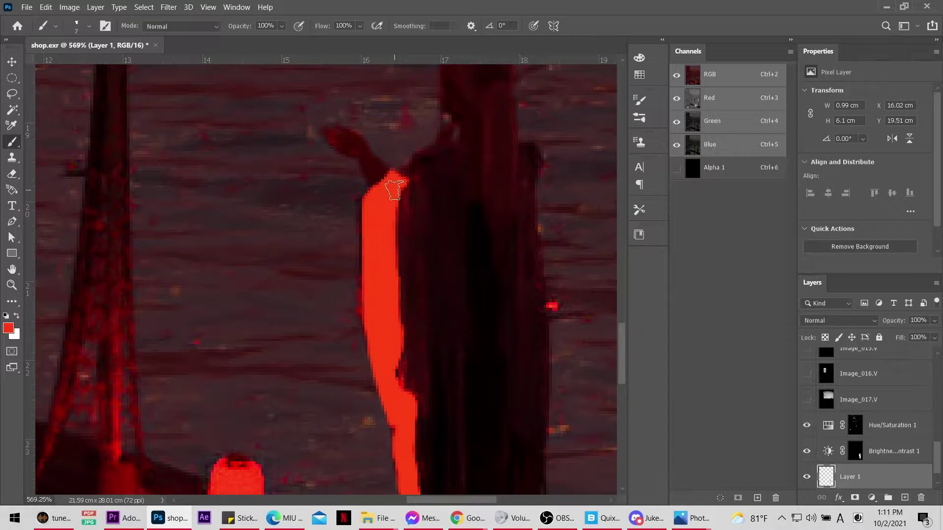
{"action": "left_click_drag", "start_coordinate": [433, 159], "coordinate": [448, 155]}
Step: With a 3 px brush, paint a thin red line along the raised arm plus a small dab
{"action": "left_click", "coordinate": [89, 25]}
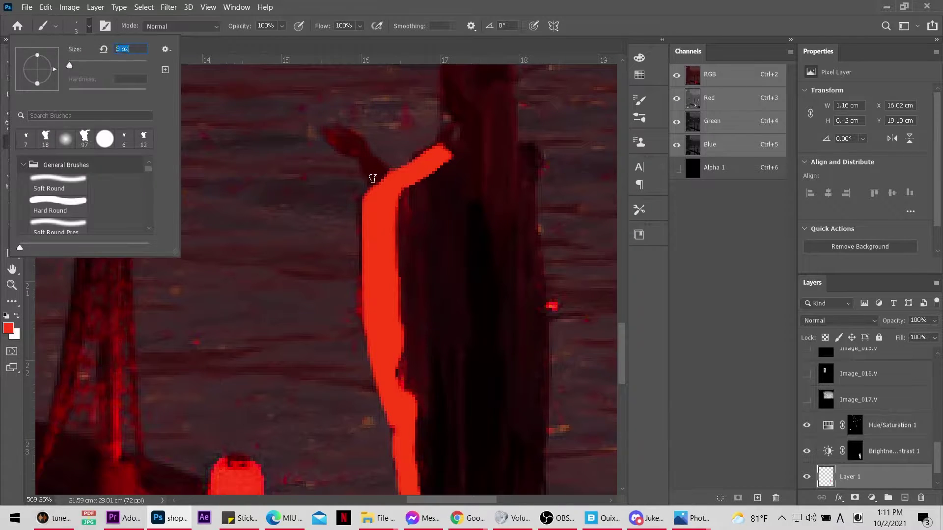
{"action": "key", "text": "Return"}
{"action": "left_click_drag", "start_coordinate": [373, 178], "coordinate": [330, 129]}
{"action": "scroll", "coordinate": [458, 176], "scroll_direction": "up", "scroll_amount": 1}
{"action": "left_click", "coordinate": [457, 179]}
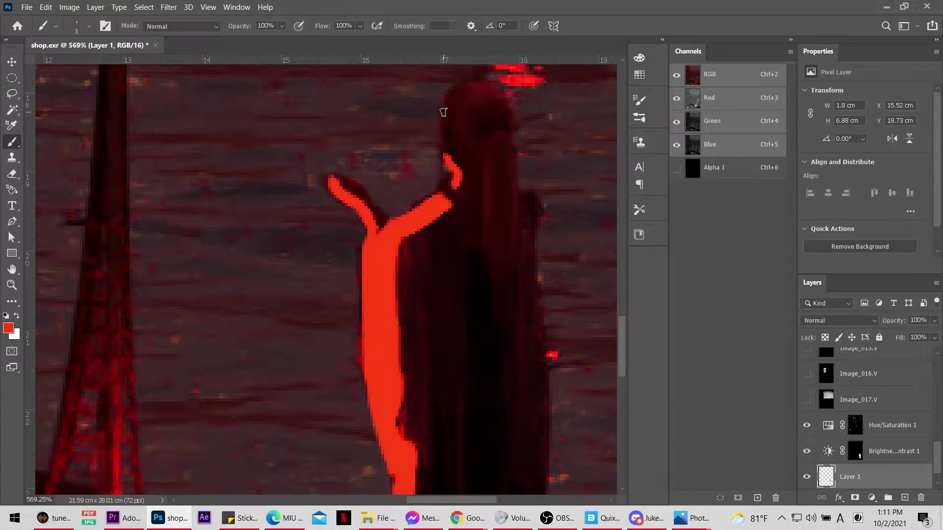
Step: Soften the red glow on Layer 1 with an 8.8 px Gaussian Blur
{"action": "scroll", "coordinate": [473, 140], "scroll_direction": "down", "scroll_amount": 5, "text": "alt"}
{"action": "left_click", "coordinate": [169, 7]}
{"action": "left_click", "coordinate": [344, 195]}
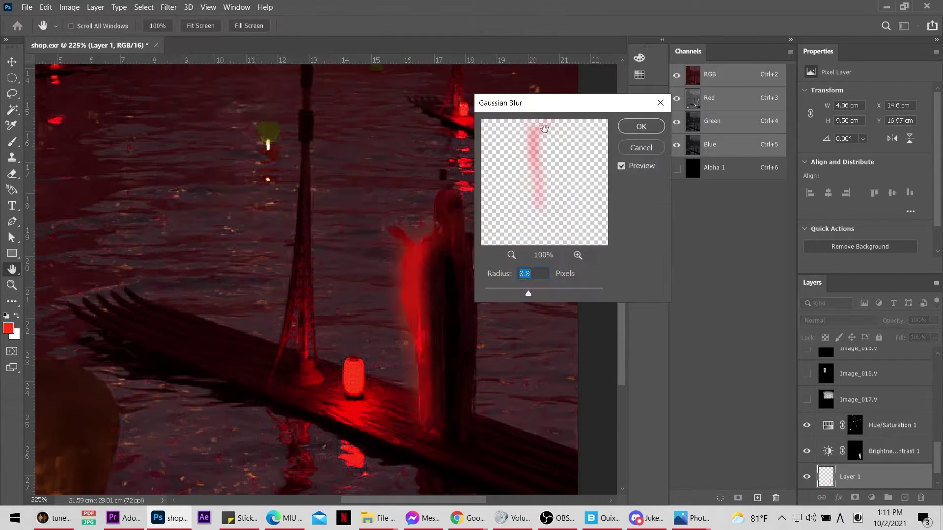
{"action": "left_click_drag", "start_coordinate": [618, 276], "coordinate": [644, 278]}
{"action": "key", "text": "Return"}
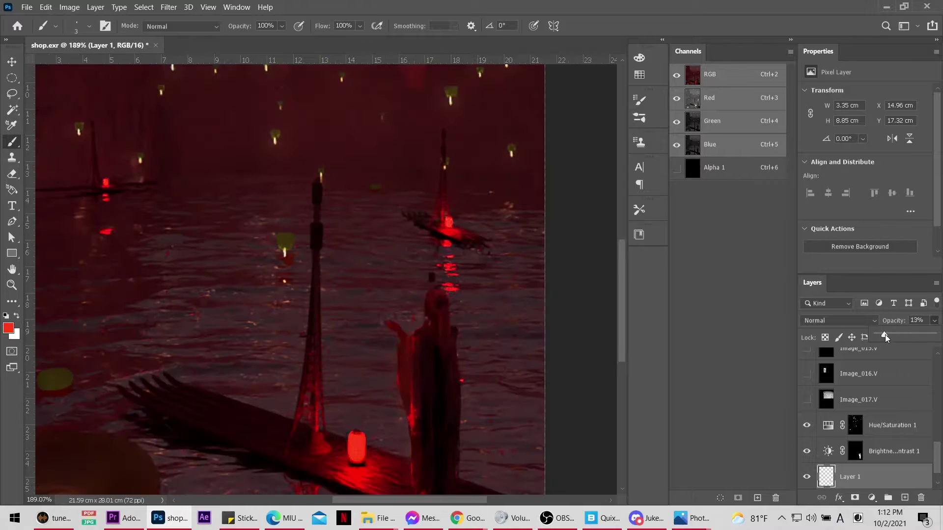
Step: Fade Layer 1 to 8% opacity and hide it
{"action": "left_click_drag", "start_coordinate": [889, 334], "coordinate": [882, 334]}
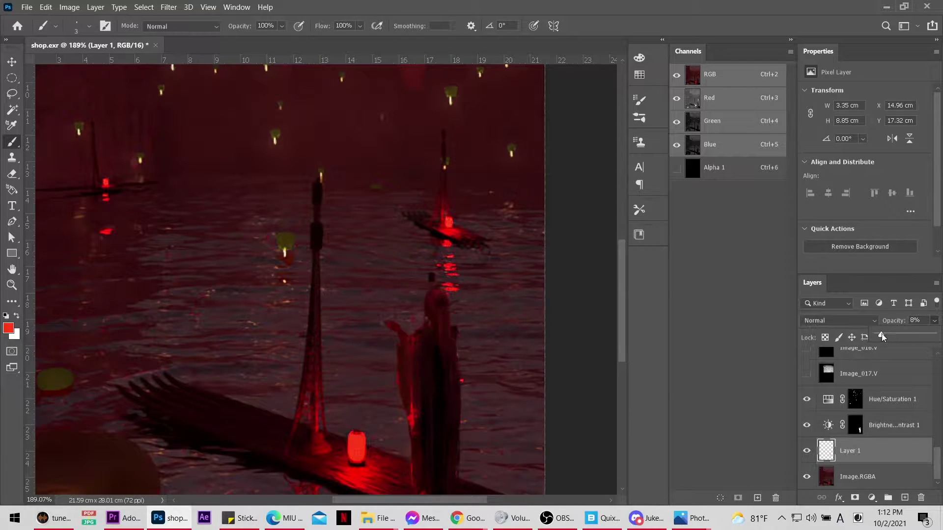
{"action": "left_click", "coordinate": [806, 450]}
{"action": "scroll", "coordinate": [439, 273], "scroll_direction": "down", "scroll_amount": 2, "text": "alt"}
{"action": "scroll", "coordinate": [439, 273], "scroll_direction": "down", "scroll_amount": 1, "text": "alt"}
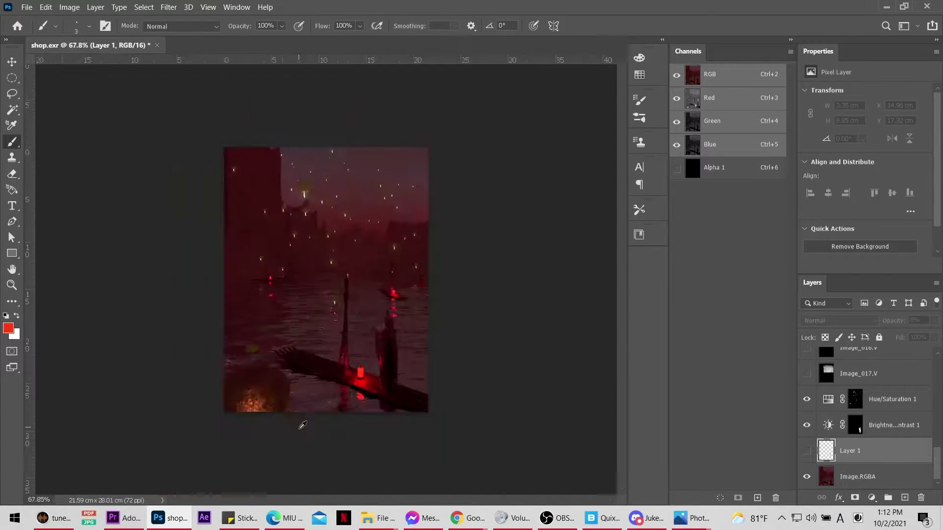
{"action": "scroll", "coordinate": [525, 410], "scroll_direction": "down", "scroll_amount": 1, "text": "alt"}
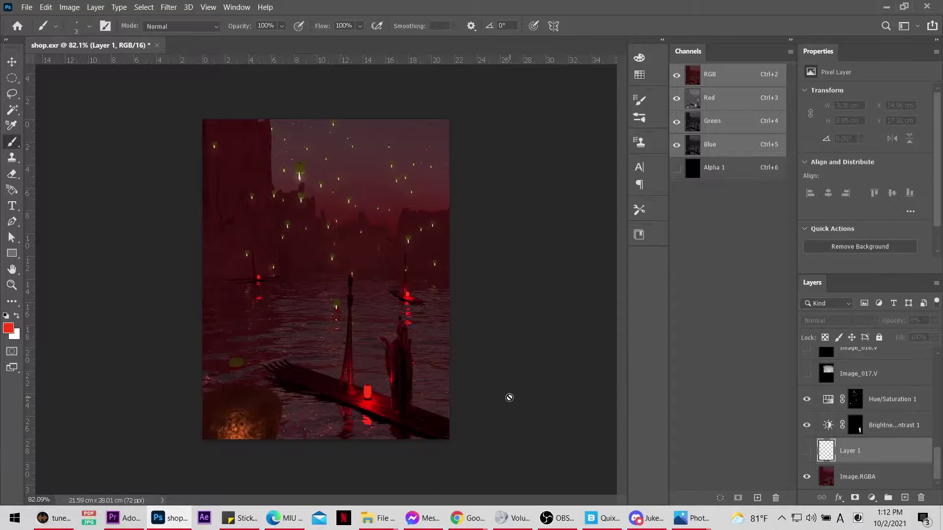
{"action": "scroll", "coordinate": [509, 397], "scroll_direction": "up", "scroll_amount": 1, "text": "alt"}
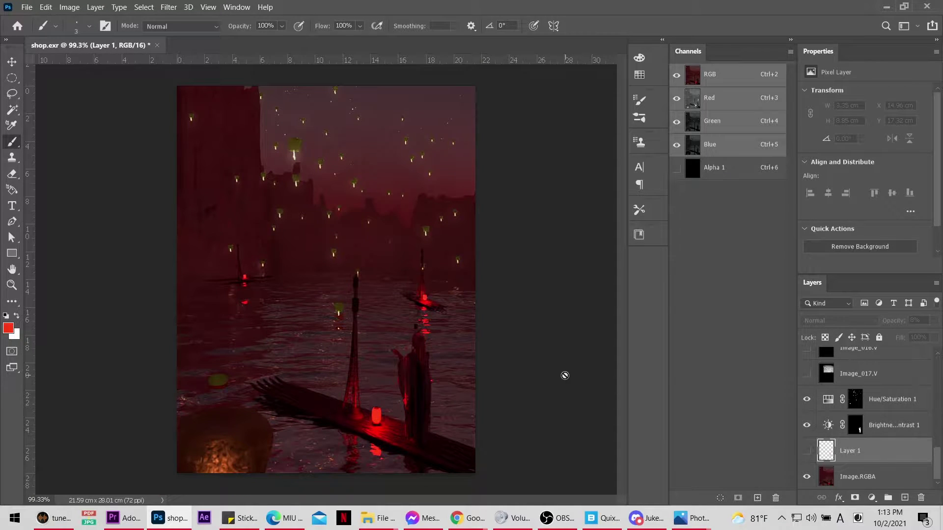
Step: Add a new layer and paint black around the image edges
{"action": "left_click", "coordinate": [8, 328]}
{"action": "left_click", "coordinate": [392, 133]}
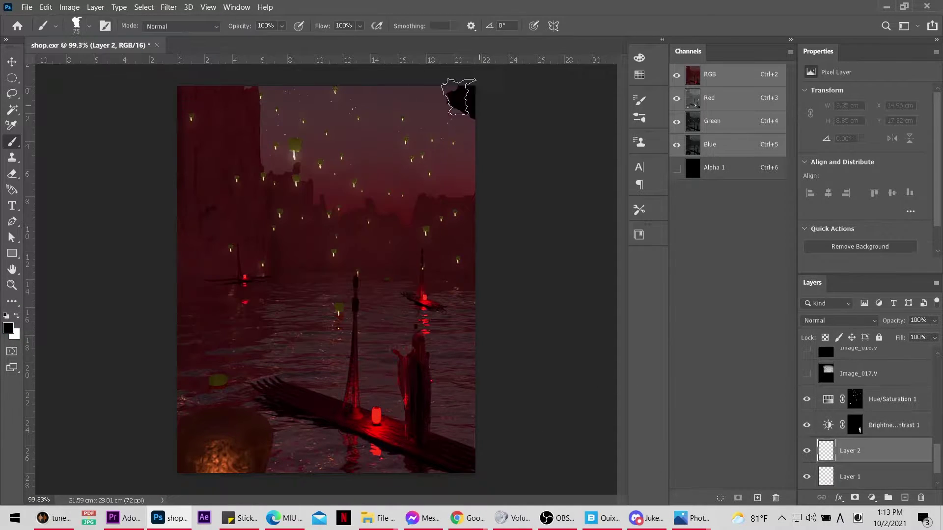
{"action": "left_click", "coordinate": [153, 525]}
Step: Soften the black border with a Gaussian Blur and fade its layer to 34% opacity
{"action": "left_click", "coordinate": [168, 7]}
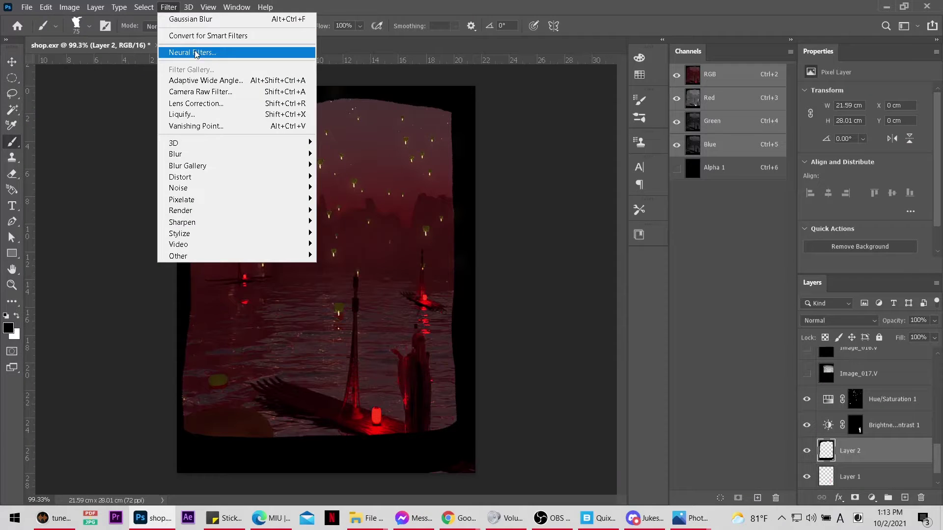
{"action": "left_click", "coordinate": [169, 7]}
{"action": "left_click", "coordinate": [389, 202]}
{"action": "mouse_move", "coordinate": [681, 276]}
{"action": "left_mouse_down"}
{"action": "mouse_move", "coordinate": [665, 276]}
{"action": "mouse_move", "coordinate": [691, 281]}
{"action": "mouse_move", "coordinate": [653, 275]}
{"action": "left_mouse_up"}
{"action": "key", "text": "Return"}
{"action": "key", "text": "b"}
{"action": "mouse_move", "coordinate": [934, 320]}
{"action": "left_mouse_down"}
{"action": "mouse_move", "coordinate": [870, 328]}
{"action": "mouse_move", "coordinate": [896, 334]}
{"action": "left_mouse_up"}
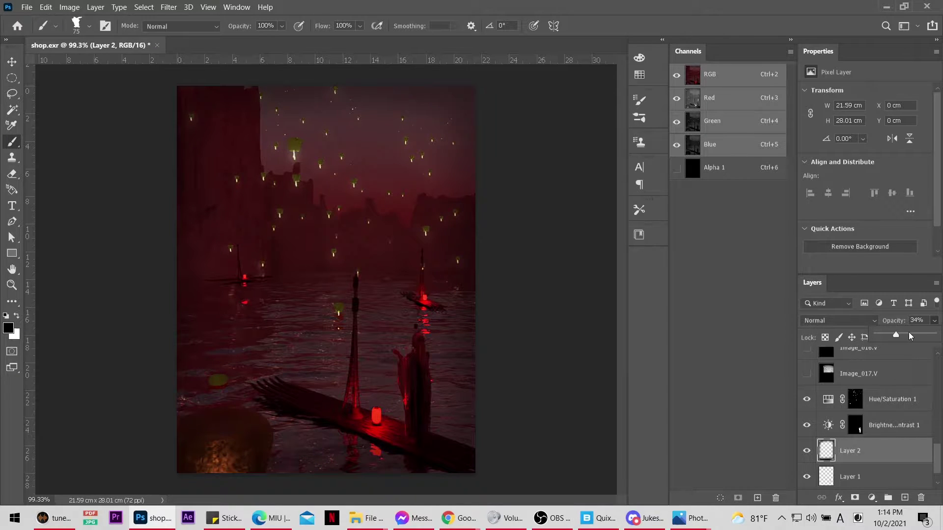
{"action": "left_click", "coordinate": [850, 451]}
Step: Fill an oval around the right-hand boat with black on a new layer blended in Lighten mode
{"action": "key", "text": "m"}
{"action": "left_click_drag", "start_coordinate": [389, 243], "coordinate": [445, 313]}
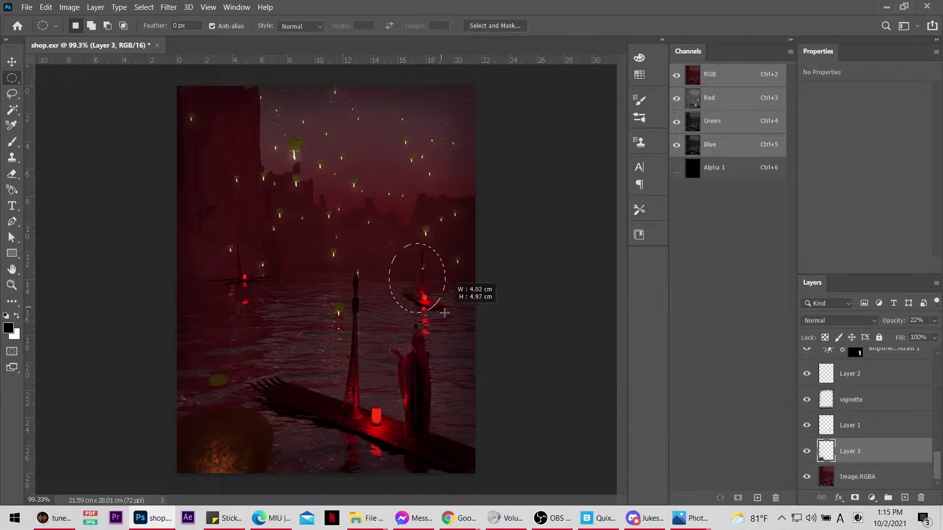
{"action": "key", "text": "ctrl+j"}
{"action": "key", "text": "ctrl+d"}
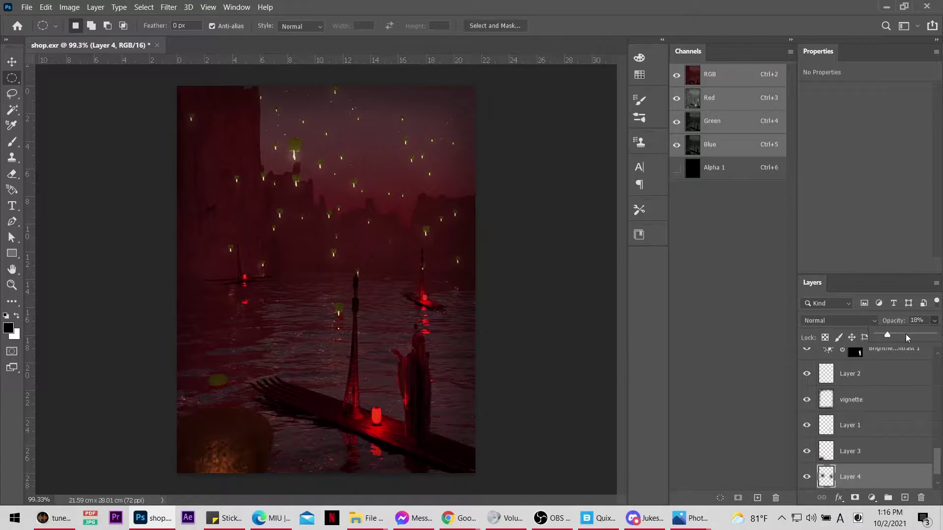
{"action": "left_click", "coordinate": [839, 320]}
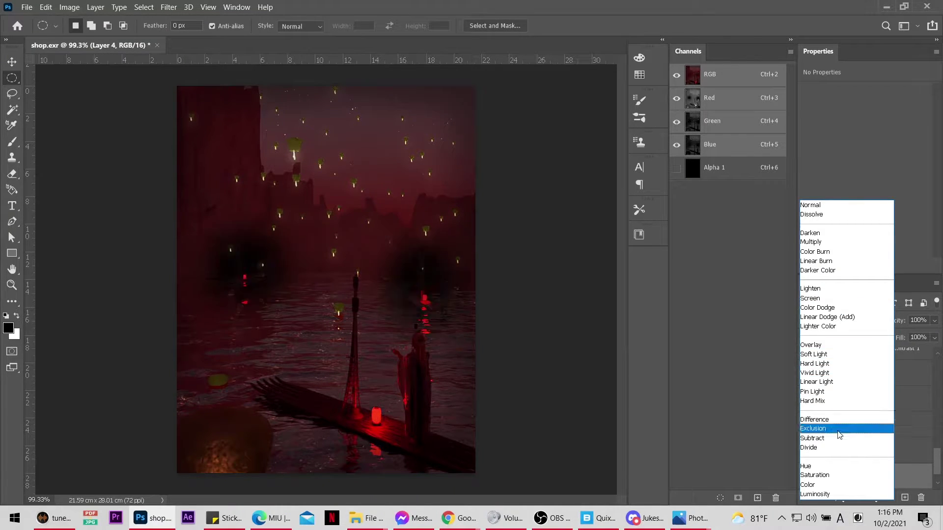
{"action": "left_click", "coordinate": [859, 285]}
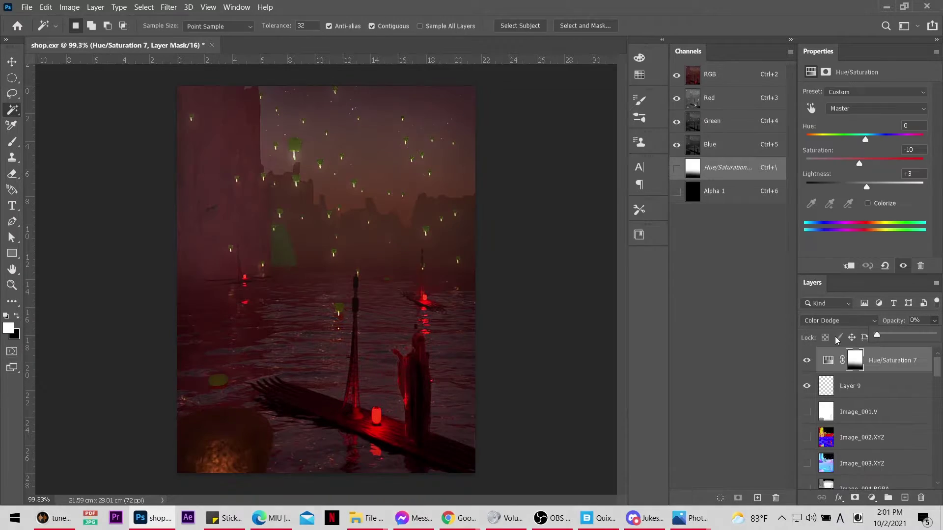
Step: Add a Levels adjustment layer with the black point at 23 and darker midtones
{"action": "left_click", "coordinate": [864, 386]}
{"action": "left_click", "coordinate": [871, 498]}
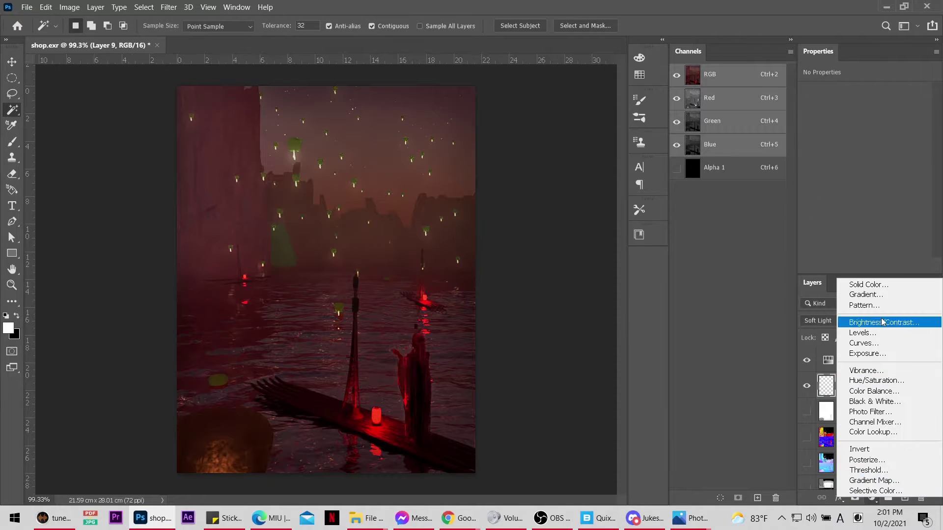
{"action": "left_click", "coordinate": [857, 344]}
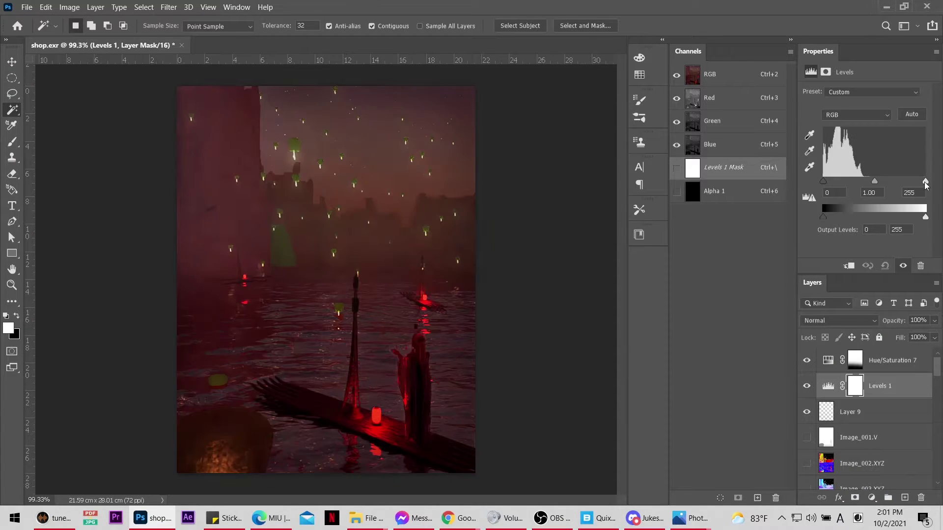
{"action": "left_click_drag", "start_coordinate": [875, 182], "coordinate": [833, 183]}
{"action": "mouse_move", "coordinate": [852, 182]}
{"action": "left_mouse_down"}
{"action": "mouse_move", "coordinate": [882, 182]}
{"action": "mouse_move", "coordinate": [835, 183]}
{"action": "left_mouse_up"}
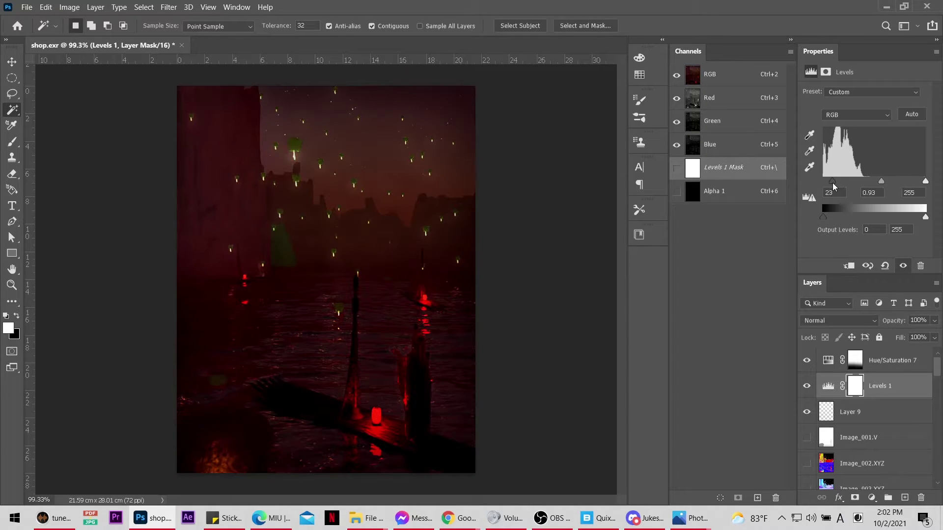
Step: Select the lower part of the image and add an Exposure adjustment at +2.90
{"action": "left_click", "coordinate": [904, 498]}
{"action": "right_click", "coordinate": [12, 78]}
{"action": "left_click", "coordinate": [73, 78]}
{"action": "left_click_drag", "start_coordinate": [476, 474], "coordinate": [162, 291]}
{"action": "left_click", "coordinate": [873, 497]}
{"action": "left_click", "coordinate": [894, 344]}
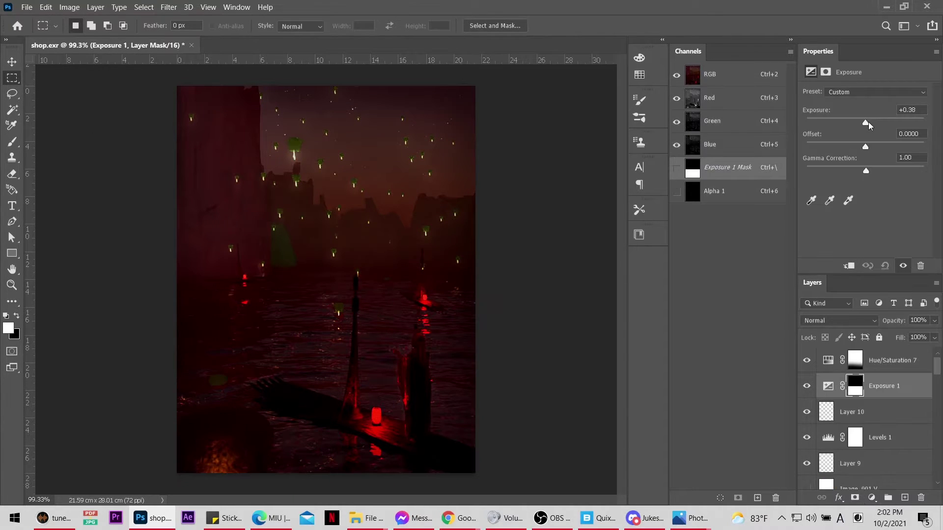
{"action": "left_click_drag", "start_coordinate": [869, 122], "coordinate": [890, 122]}
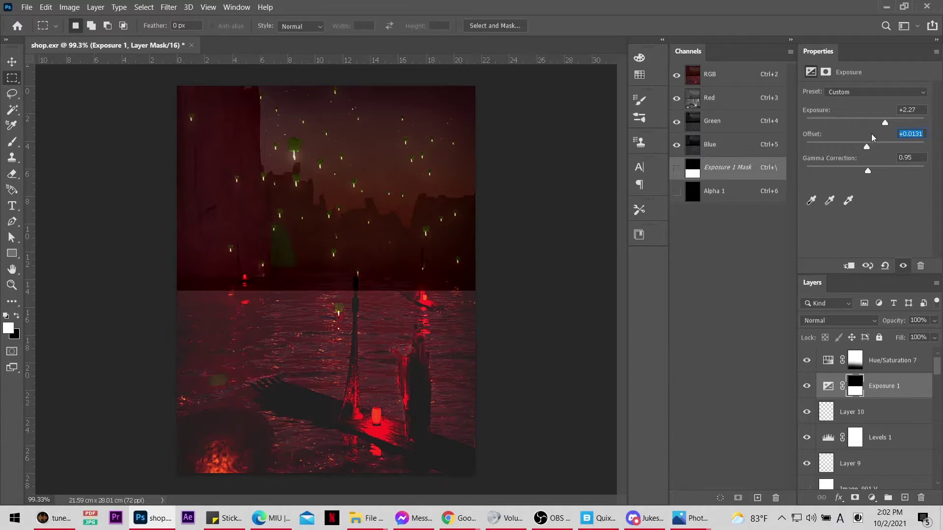
{"action": "left_click", "coordinate": [169, 7]}
Step: Soften the Exposure mask, set its opacity to 30%, and move Levels 1 to the top
{"action": "left_click", "coordinate": [225, 18]}
{"action": "left_click", "coordinate": [934, 320]}
{"action": "mouse_move", "coordinate": [936, 335]}
{"action": "left_mouse_down"}
{"action": "mouse_move", "coordinate": [900, 337]}
{"action": "mouse_move", "coordinate": [910, 342]}
{"action": "left_mouse_up"}
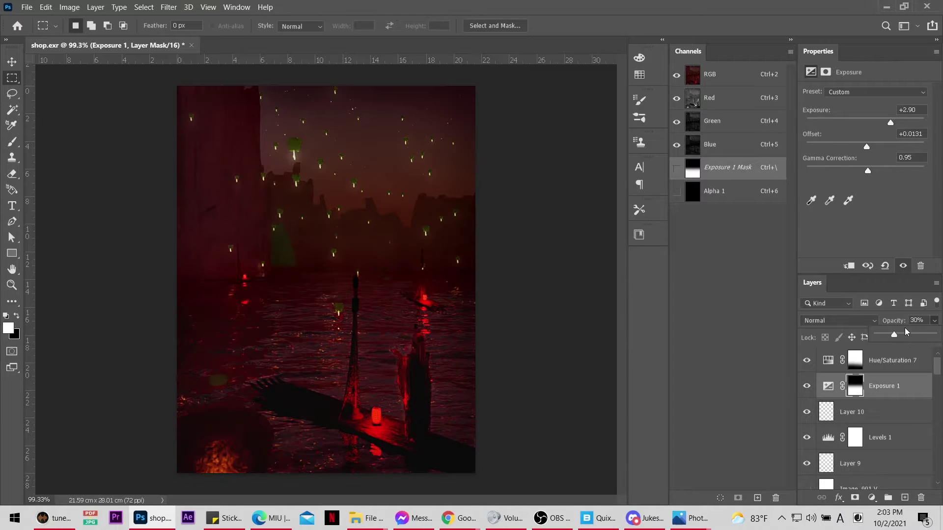
{"action": "left_click_drag", "start_coordinate": [912, 342], "coordinate": [917, 340]}
{"action": "left_click", "coordinate": [892, 369]}
{"action": "left_click_drag", "start_coordinate": [879, 437], "coordinate": [879, 354]}
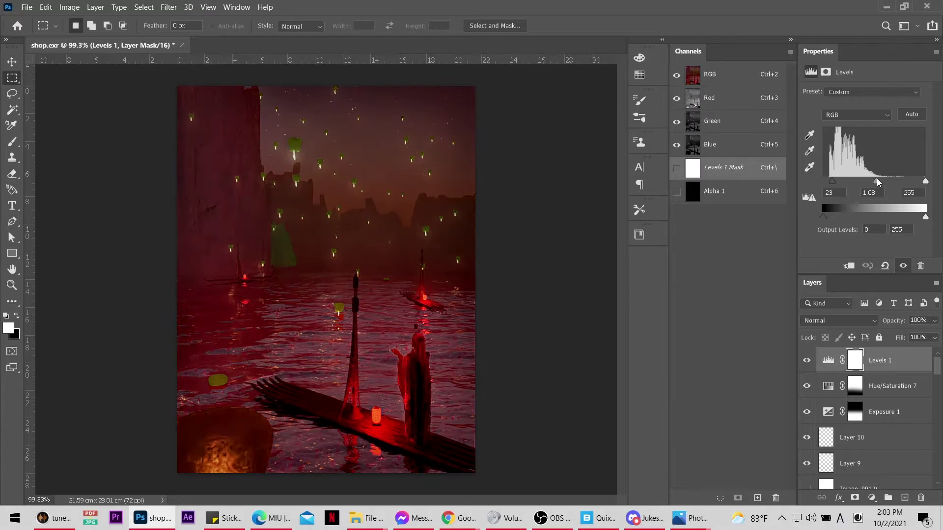
Step: Delete the Hue/Saturation 7, Exposure 1 and Hue/Saturation 4 adjustment layers
{"action": "left_click", "coordinate": [888, 388]}
{"action": "key", "text": "Delete"}
{"action": "key", "text": "Delete"}
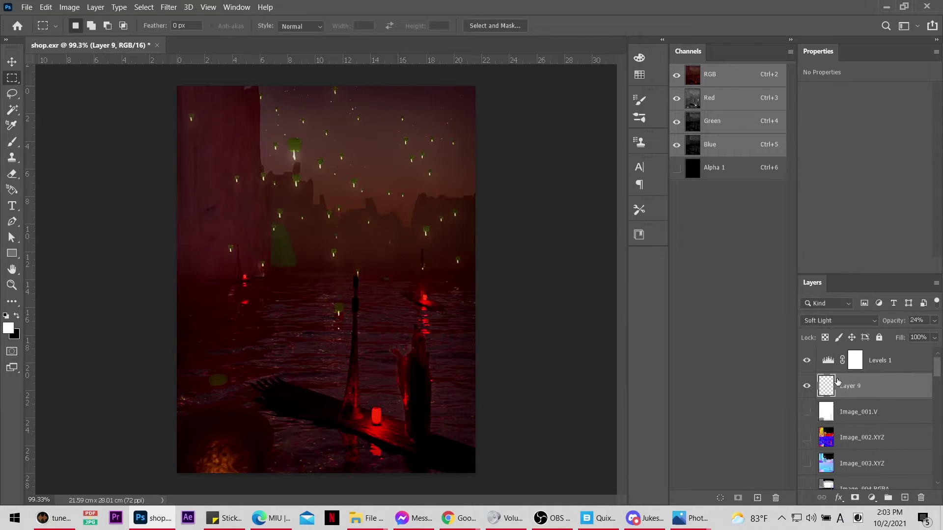
{"action": "key", "text": "Delete"}
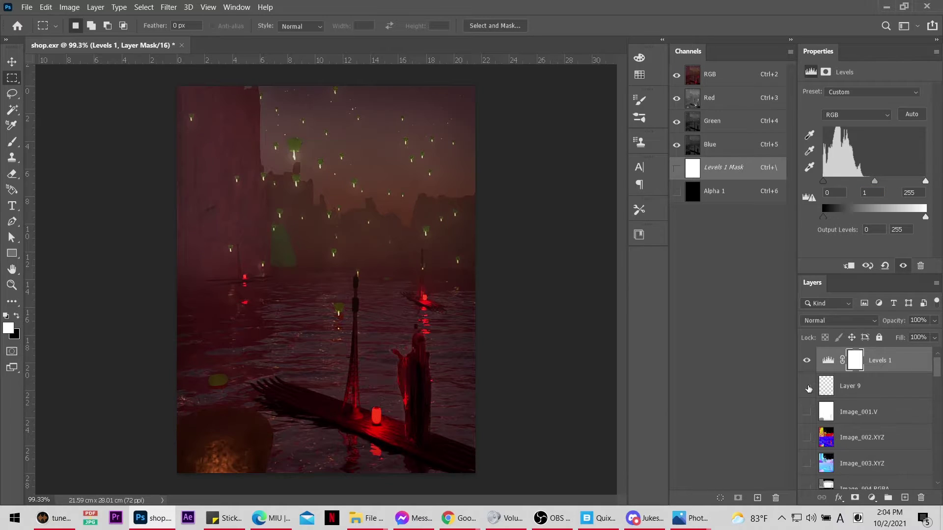
{"action": "scroll", "coordinate": [809, 393], "scroll_direction": "down", "scroll_amount": 3}
{"action": "left_click", "coordinate": [807, 413]}
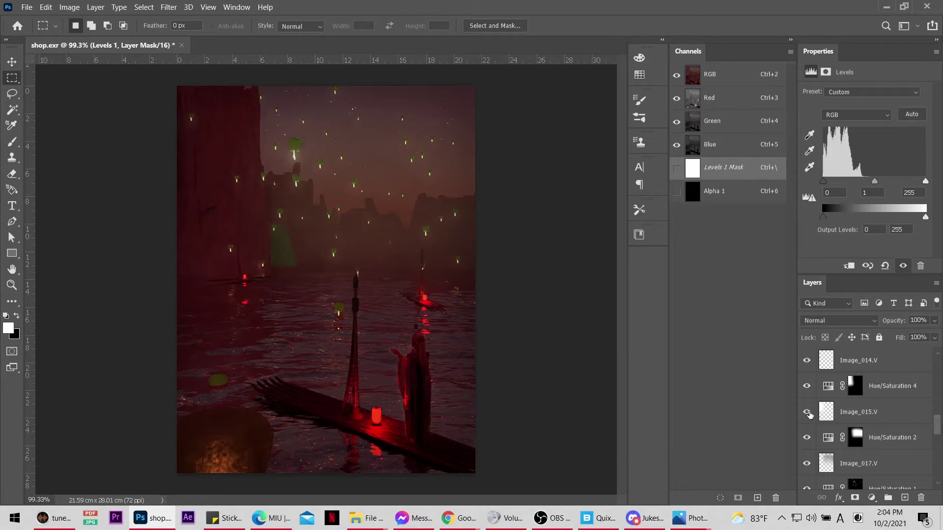
{"action": "left_click", "coordinate": [806, 413]}
{"action": "left_click", "coordinate": [879, 388]}
{"action": "left_click_drag", "start_coordinate": [935, 320], "coordinate": [915, 336]}
{"action": "key", "text": "Delete"}
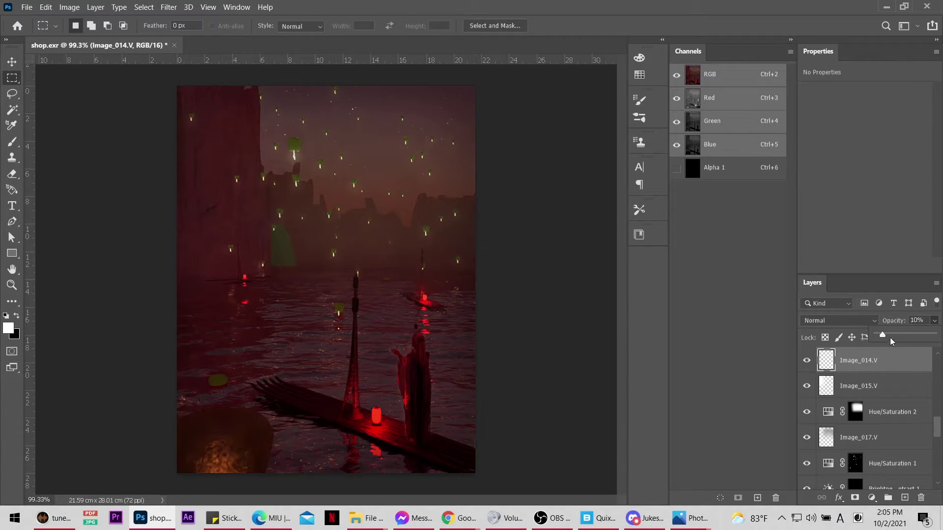
Step: Return to Levels 1 and experiment with its black, midtone and white input sliders
{"action": "key", "text": "ctrl+shift+alt+e"}
{"action": "key", "text": "ctrl+l"}
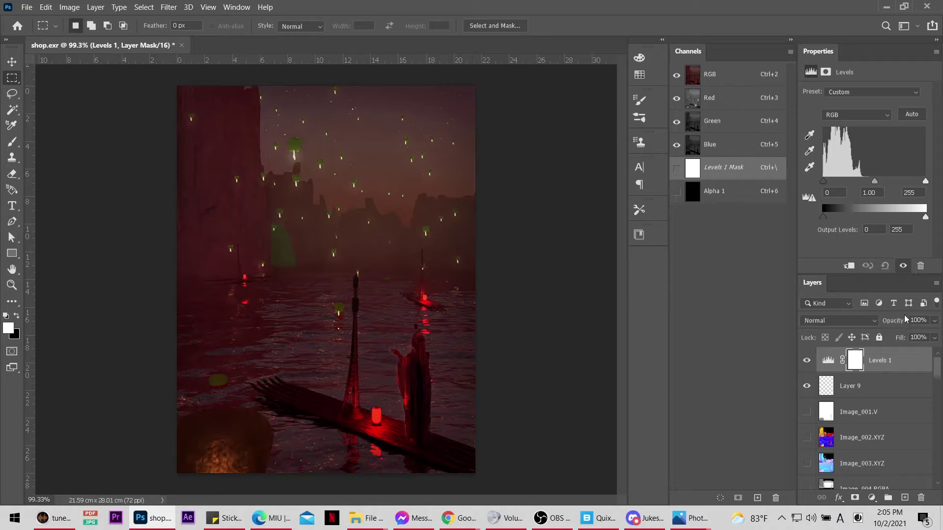
{"action": "left_click_drag", "start_coordinate": [874, 181], "coordinate": [916, 181]}
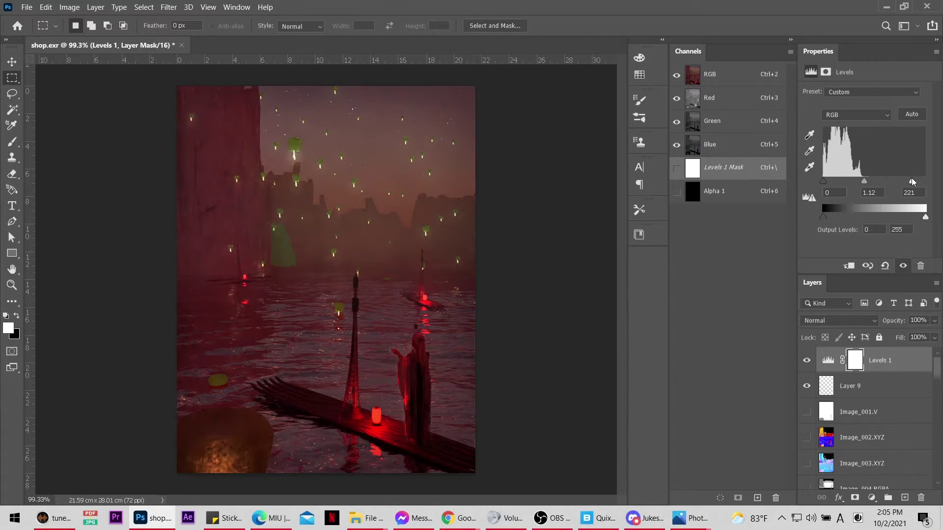
{"action": "left_click_drag", "start_coordinate": [823, 181], "coordinate": [829, 181]}
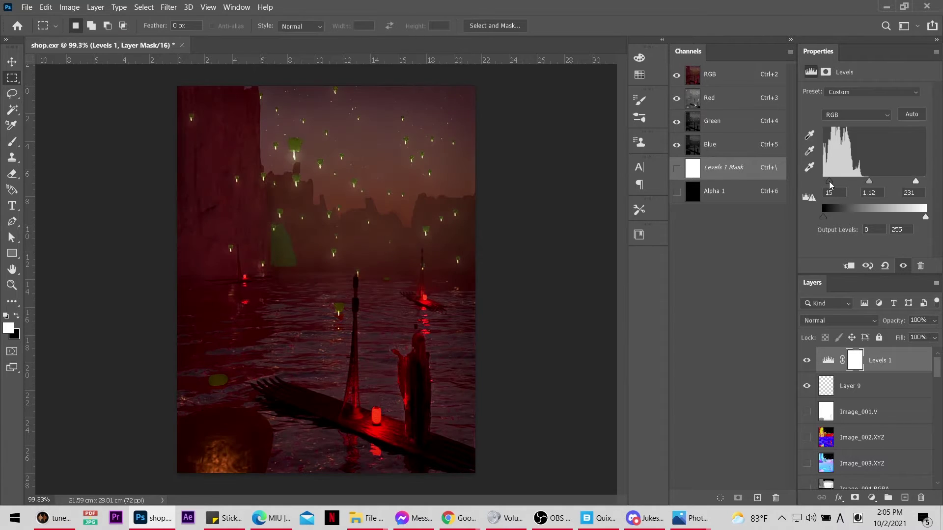
{"action": "mouse_move", "coordinate": [914, 182]}
{"action": "left_mouse_down"}
{"action": "mouse_move", "coordinate": [885, 180]}
{"action": "mouse_move", "coordinate": [905, 180]}
{"action": "left_mouse_up"}
{"action": "left_click_drag", "start_coordinate": [829, 182], "coordinate": [829, 181]}
{"action": "mouse_move", "coordinate": [905, 180]}
{"action": "left_mouse_down"}
{"action": "mouse_move", "coordinate": [925, 181]}
{"action": "mouse_move", "coordinate": [879, 181]}
{"action": "mouse_move", "coordinate": [896, 182]}
{"action": "left_mouse_up"}
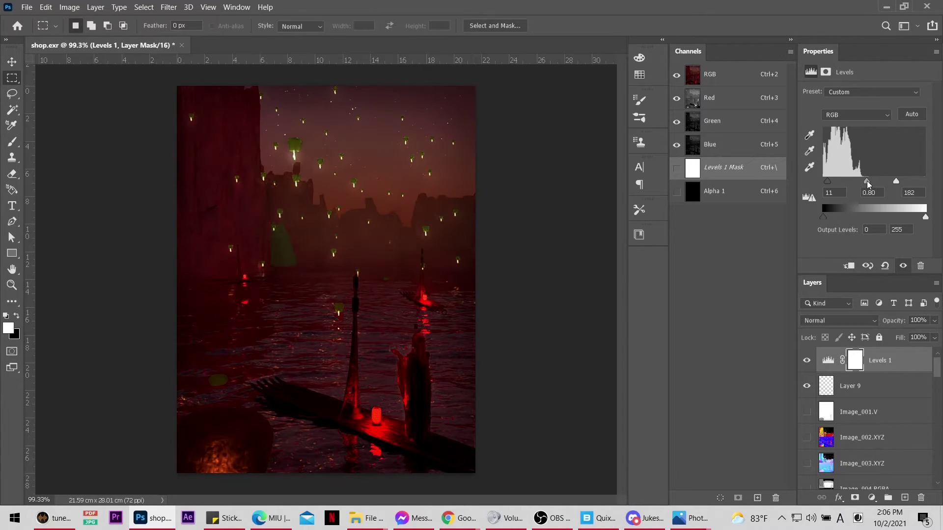
Step: Settle the Levels 1 input levels at about 24, 0.77 and 168
{"action": "left_click_drag", "start_coordinate": [827, 181], "coordinate": [829, 181]}
{"action": "mouse_move", "coordinate": [896, 181]}
{"action": "left_mouse_down"}
{"action": "mouse_move", "coordinate": [821, 181]}
{"action": "mouse_move", "coordinate": [890, 182]}
{"action": "left_mouse_up"}
{"action": "mouse_move", "coordinate": [823, 181]}
{"action": "left_mouse_down"}
{"action": "mouse_move", "coordinate": [859, 182]}
{"action": "mouse_move", "coordinate": [823, 181]}
{"action": "left_mouse_up"}
{"action": "mouse_move", "coordinate": [859, 181]}
{"action": "left_mouse_down"}
{"action": "mouse_move", "coordinate": [841, 181]}
{"action": "mouse_move", "coordinate": [925, 181]}
{"action": "left_mouse_up"}
{"action": "mouse_move", "coordinate": [864, 181]}
{"action": "left_mouse_down"}
{"action": "mouse_move", "coordinate": [840, 181]}
{"action": "mouse_move", "coordinate": [926, 181]}
{"action": "mouse_move", "coordinate": [819, 181]}
{"action": "mouse_move", "coordinate": [887, 181]}
{"action": "left_mouse_up"}
{"action": "left_click_drag", "start_coordinate": [829, 181], "coordinate": [837, 182]}
{"action": "mouse_move", "coordinate": [887, 181]}
{"action": "left_mouse_down"}
{"action": "mouse_move", "coordinate": [828, 182]}
{"action": "mouse_move", "coordinate": [891, 182]}
{"action": "left_mouse_up"}
{"action": "left_click_drag", "start_coordinate": [829, 181], "coordinate": [867, 181]}
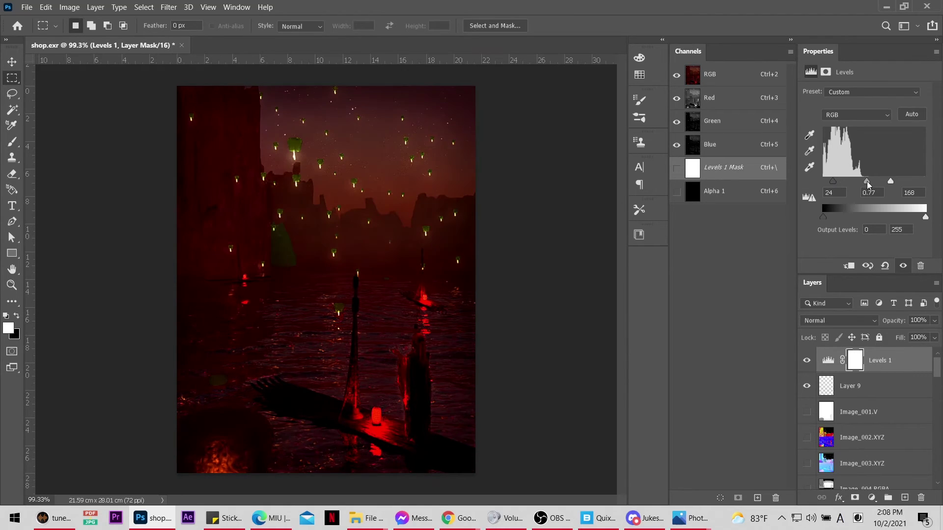